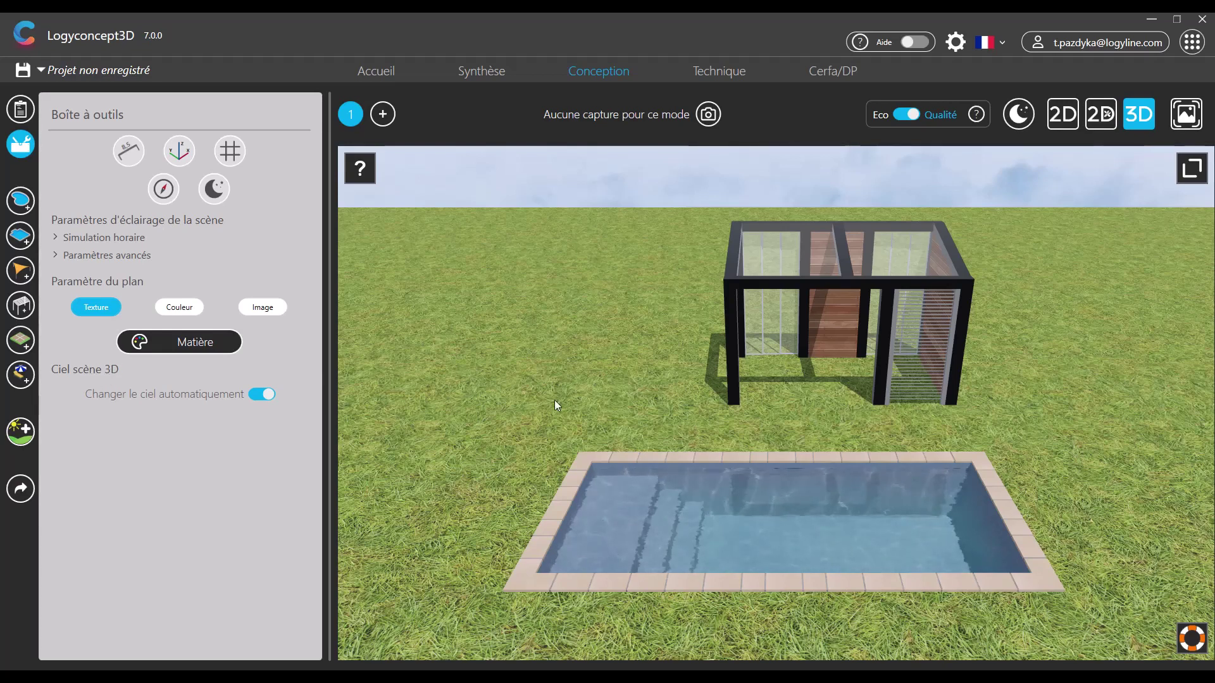
# Add an interactive dimension between the pool coping's near corner and the base of the pergola's nearest post.
pyautogui.moveTo(554, 400); pyautogui.dragTo(524, 396)
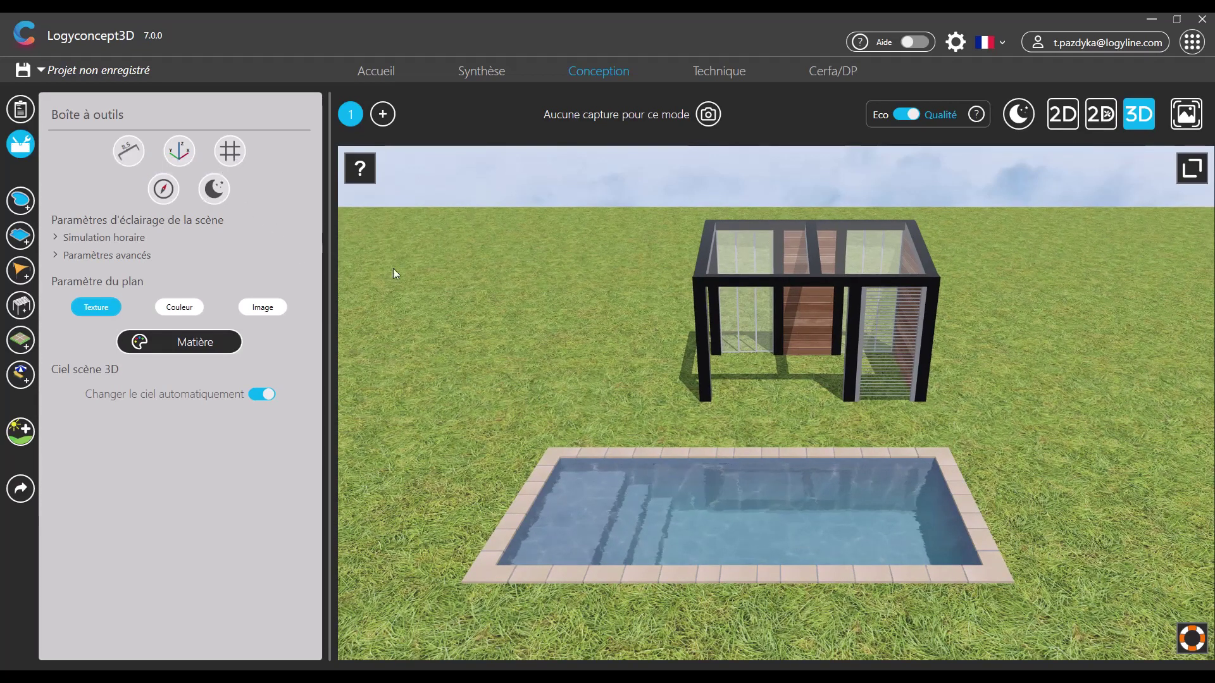
pyautogui.moveTo(575, 355); pyautogui.dragTo(705, 294)
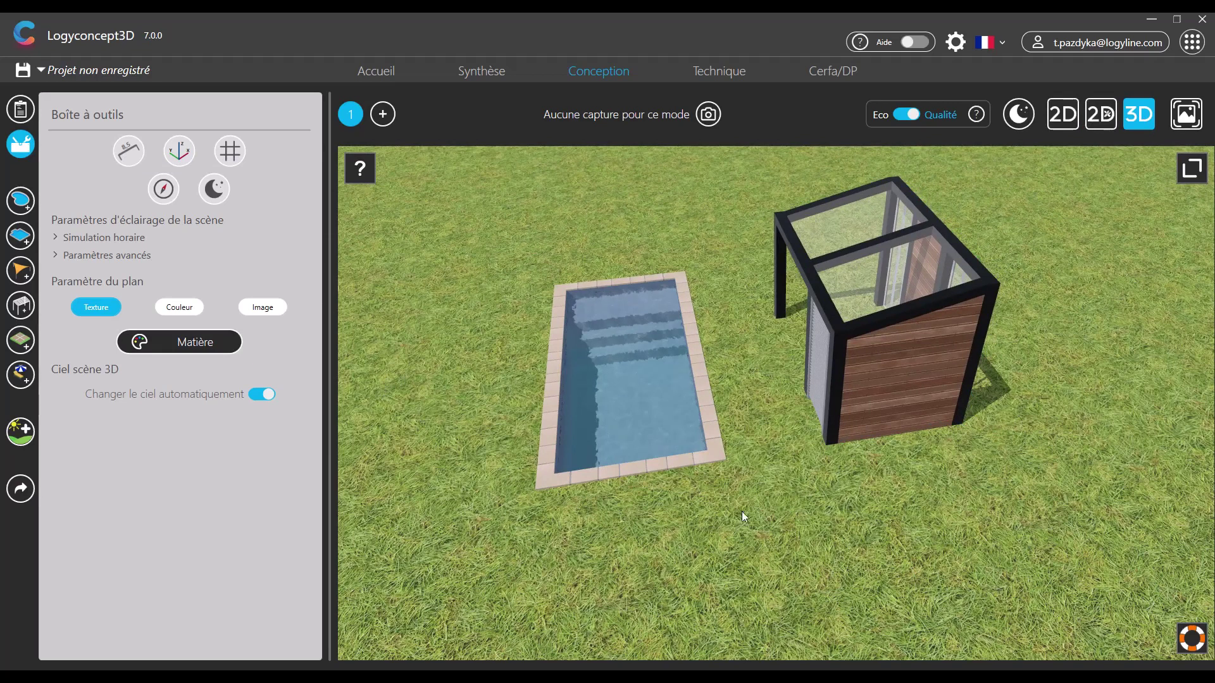
pyautogui.moveTo(729, 509); pyautogui.dragTo(559, 389)
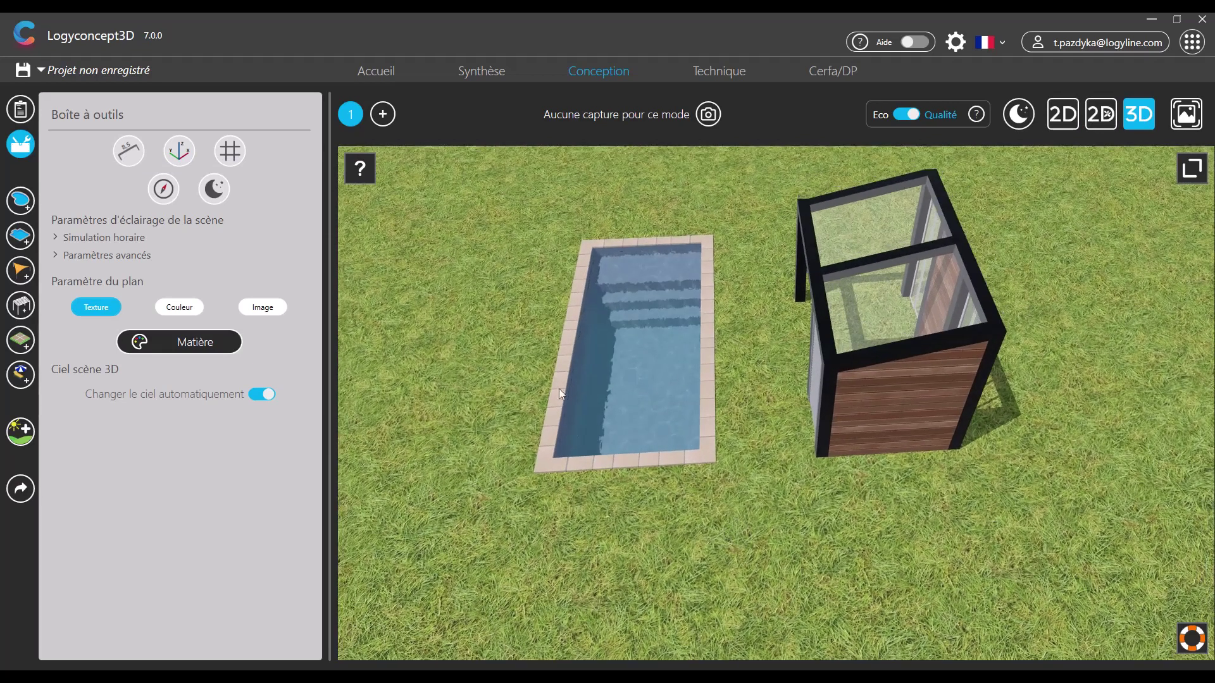
pyautogui.click(128, 152)
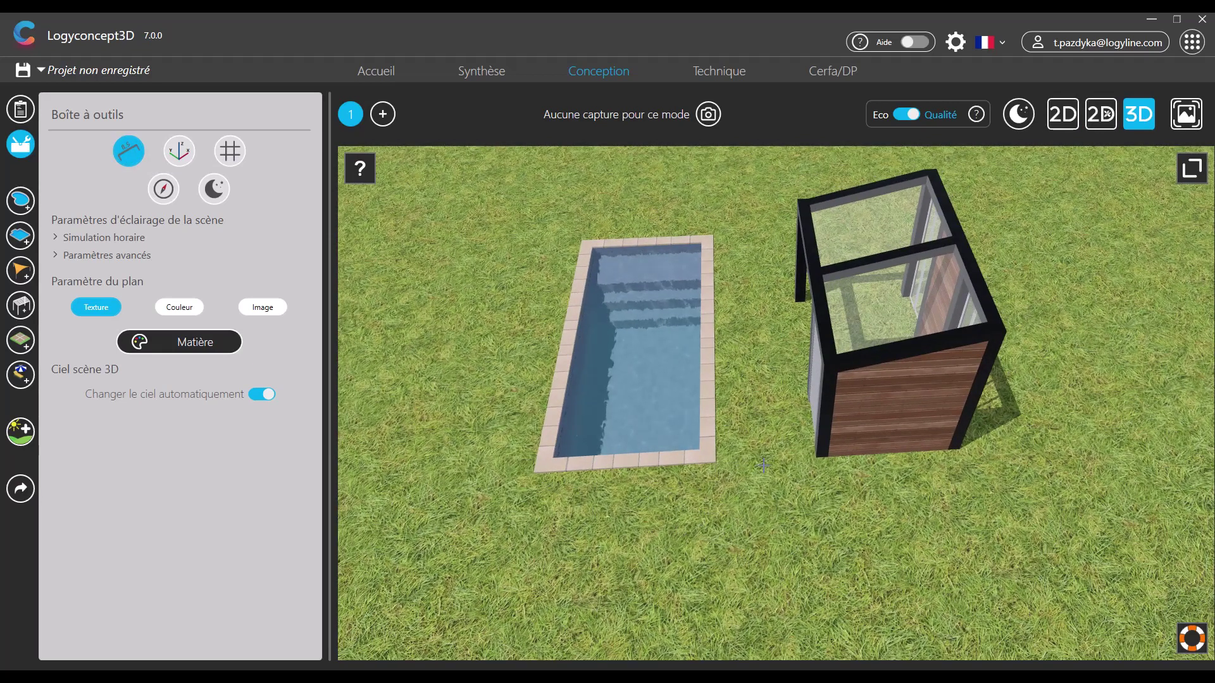
pyautogui.click(717, 463)
pyautogui.click(815, 462)
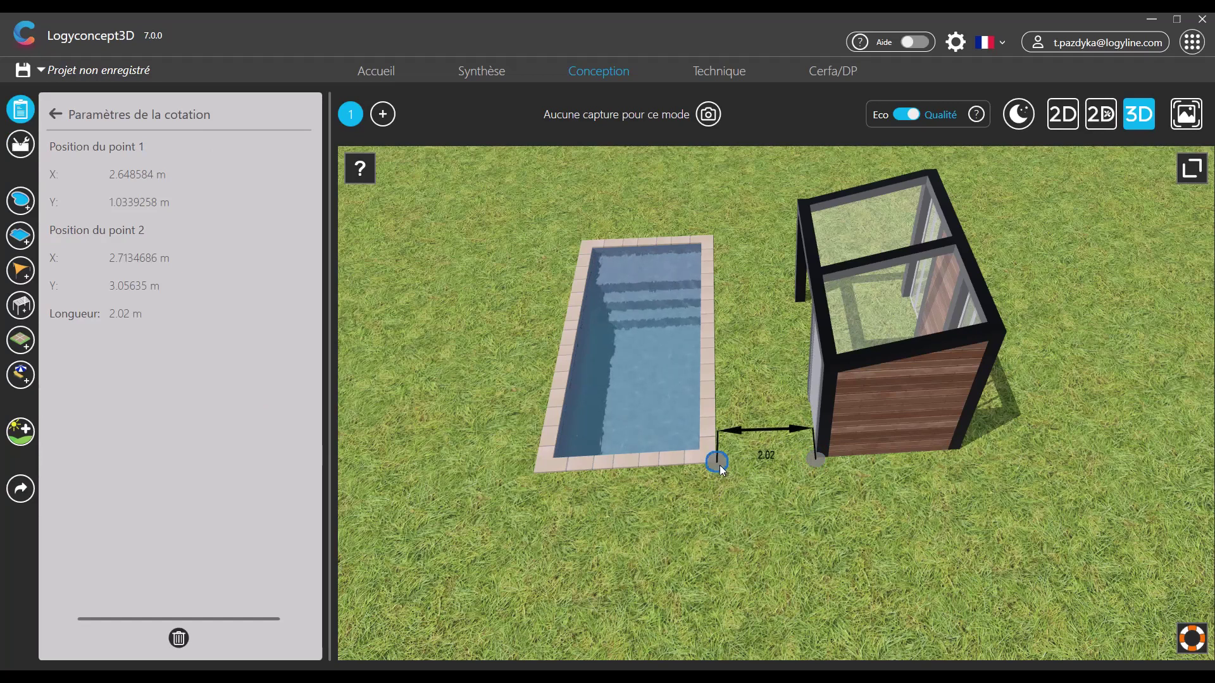
# Fine-tune both end points of the dimension so they meet the coping corner and the pergola post.
pyautogui.moveTo(720, 467); pyautogui.dragTo(722, 465)
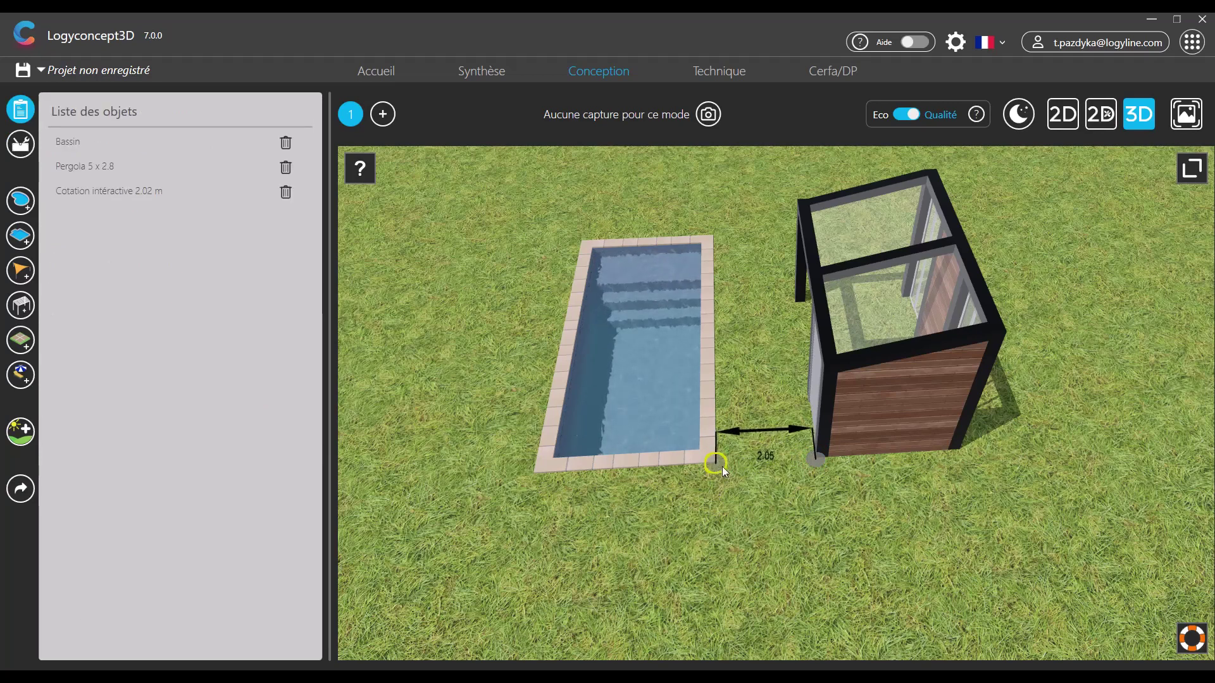
pyautogui.moveTo(807, 463); pyautogui.dragTo(809, 462)
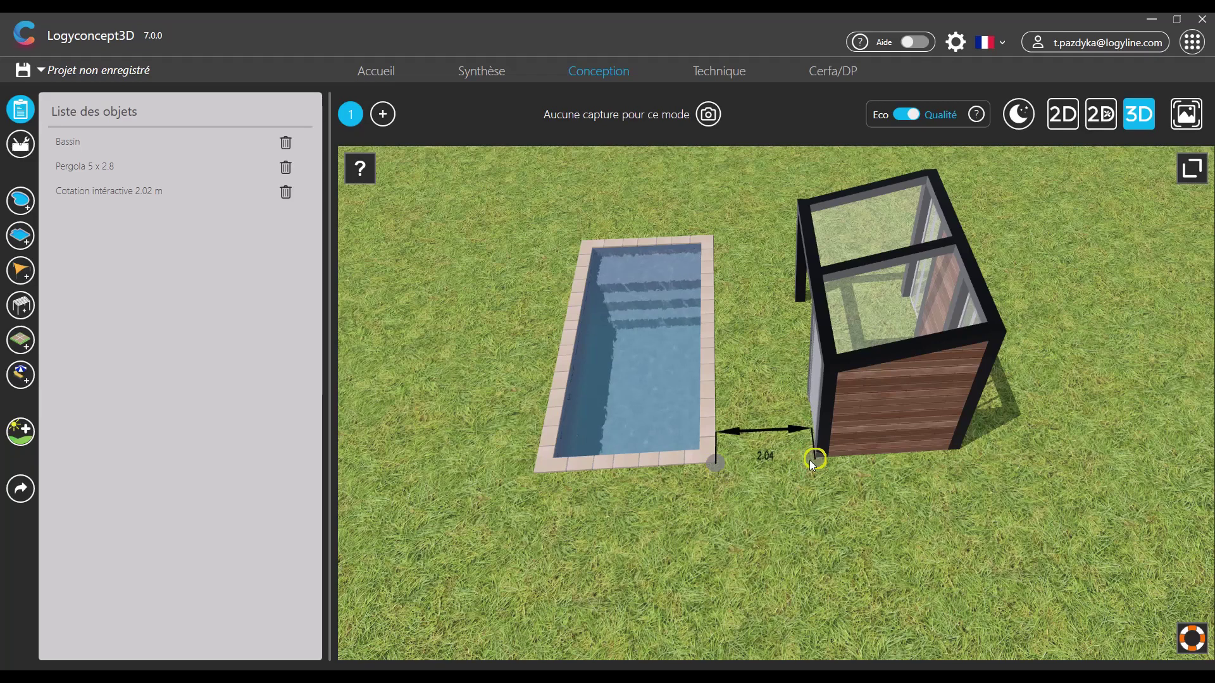
pyautogui.moveTo(793, 505); pyautogui.dragTo(840, 518)
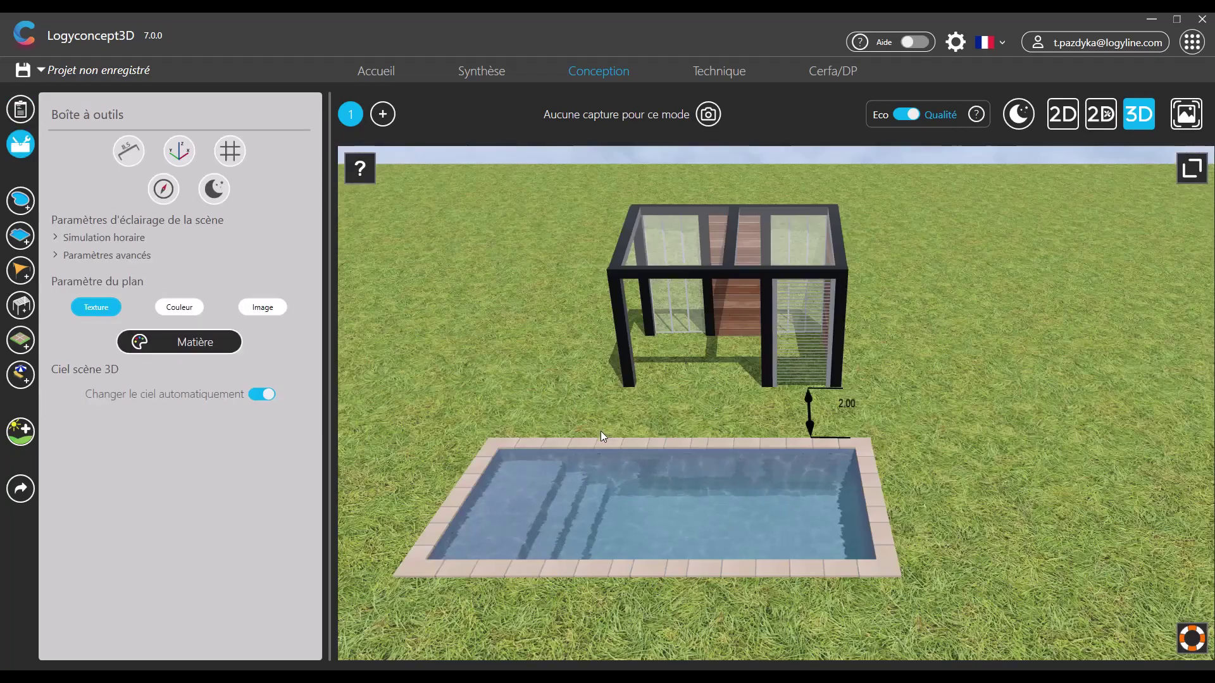
# Display the axis marker of the 3D scene, check it at the pool, and hide it again.
pyautogui.click(179, 153)
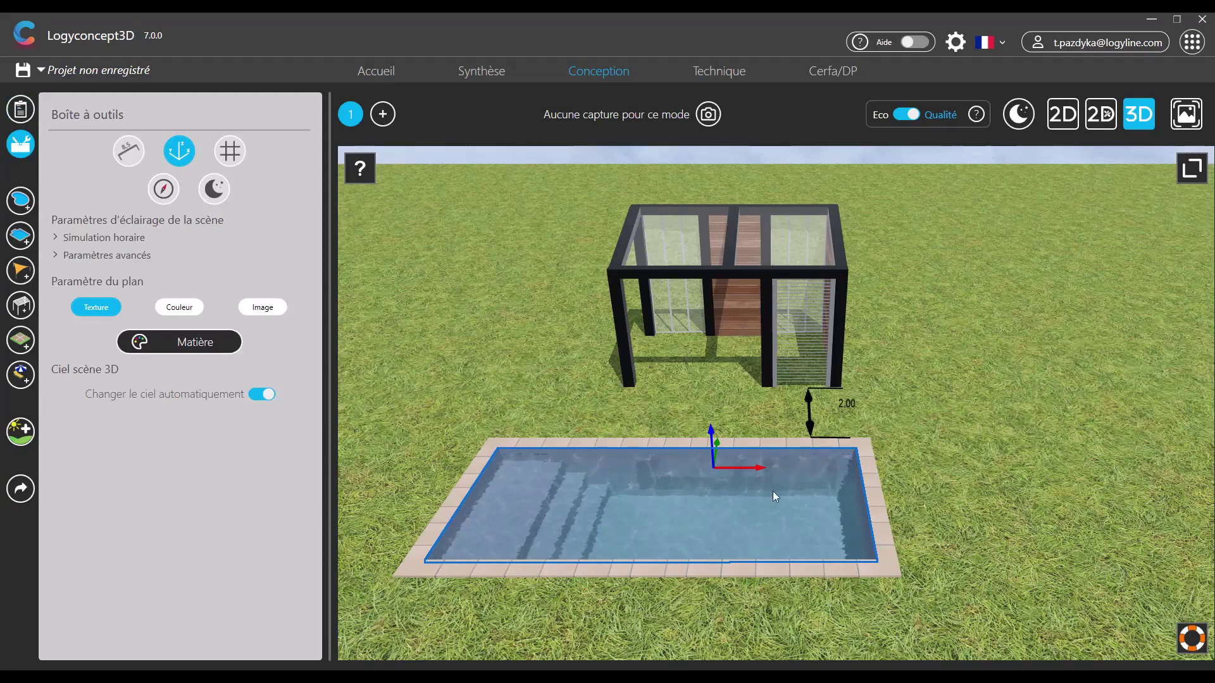
pyautogui.moveTo(773, 491); pyautogui.dragTo(931, 519)
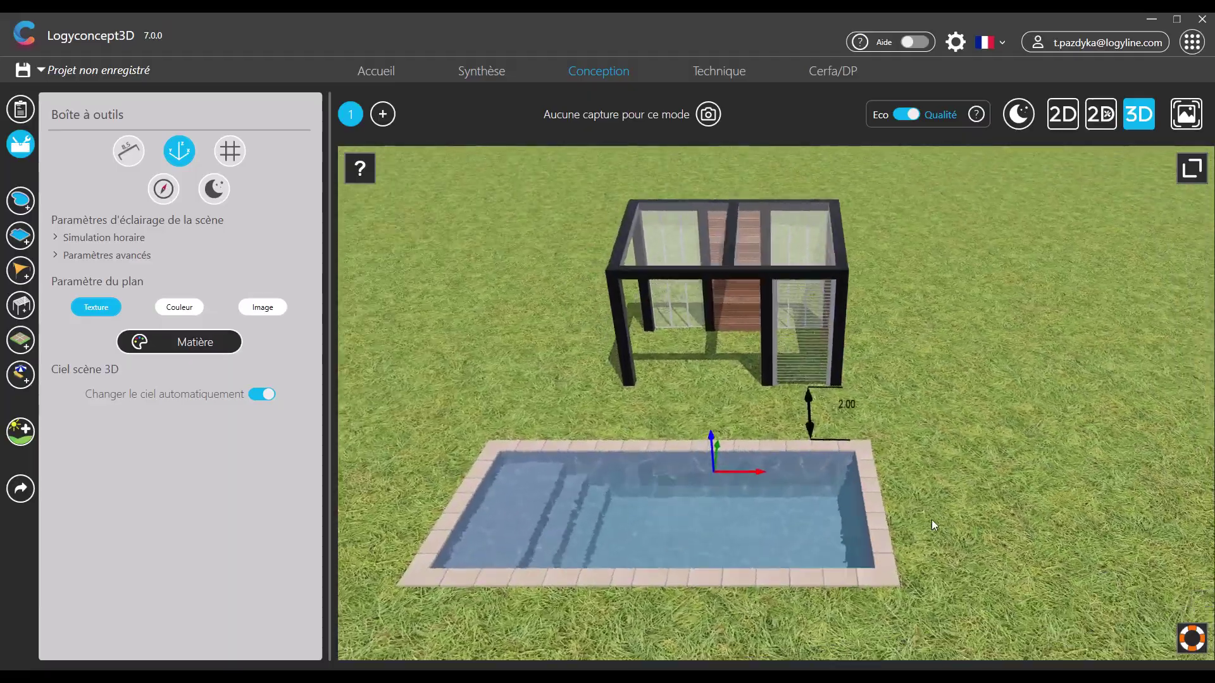
pyautogui.click(179, 151)
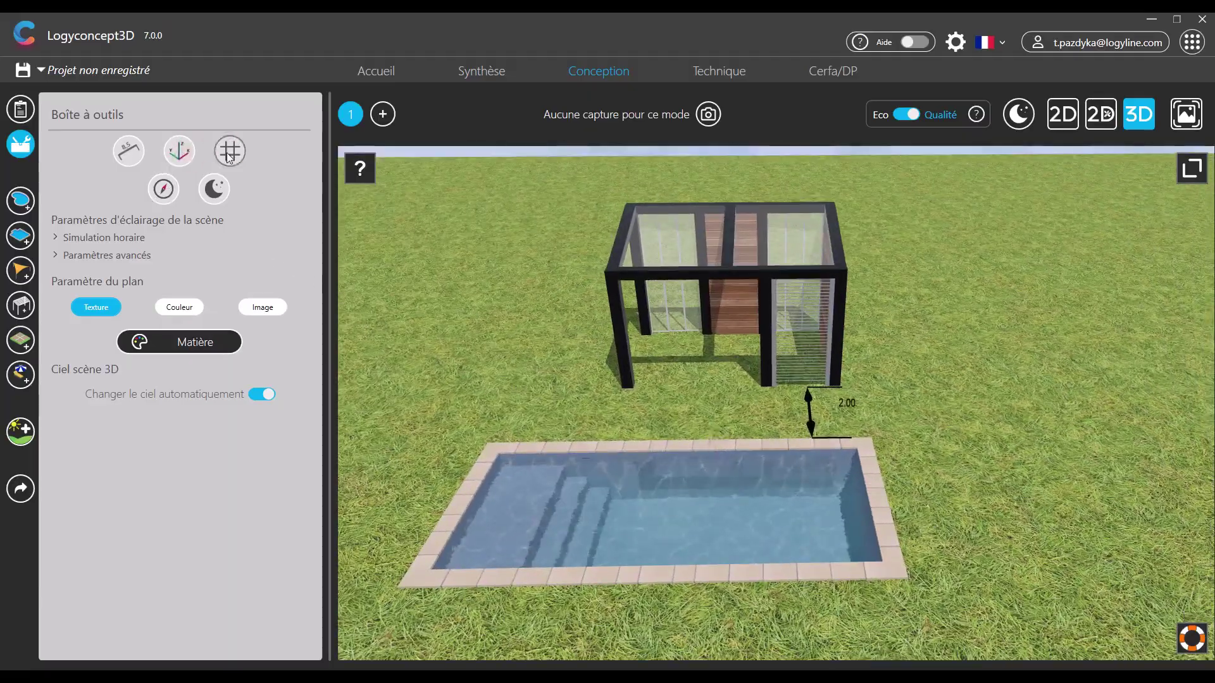
# Overlay the grid on the ground plane, inspect it around the pool and pergola, and hide it again.
pyautogui.click(229, 152)
pyautogui.moveTo(538, 405); pyautogui.dragTo(511, 381)
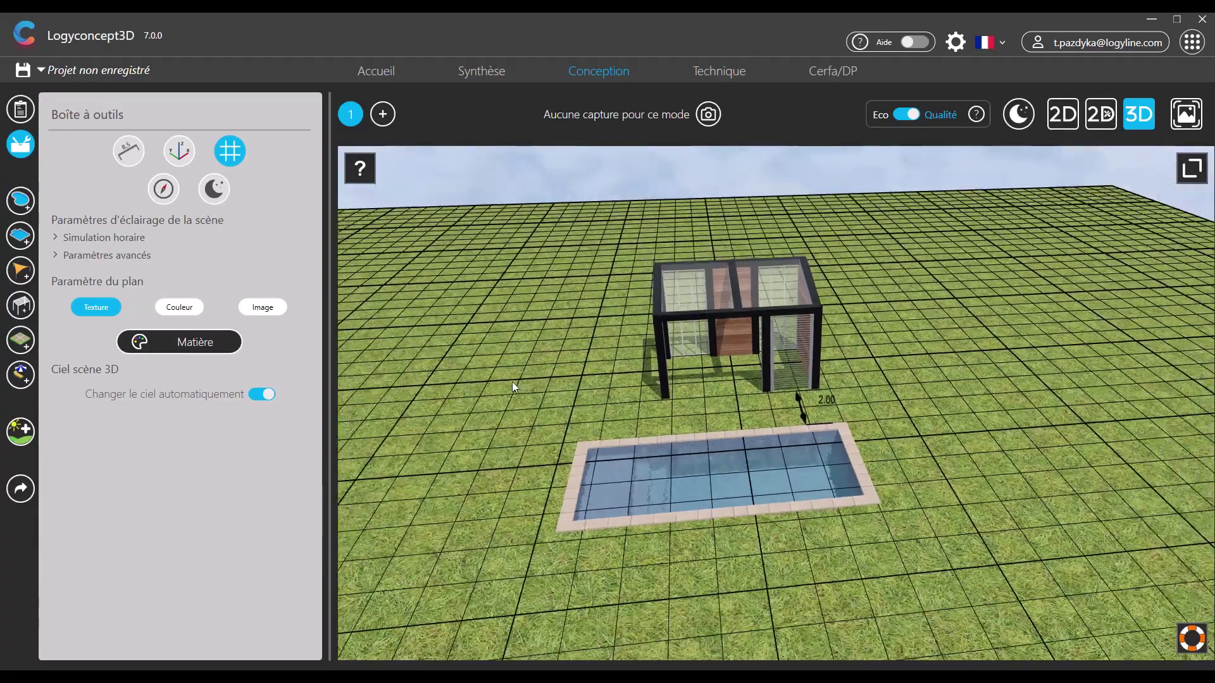
pyautogui.scroll(-3, 511, 381)
pyautogui.scroll(-3, 508, 415)
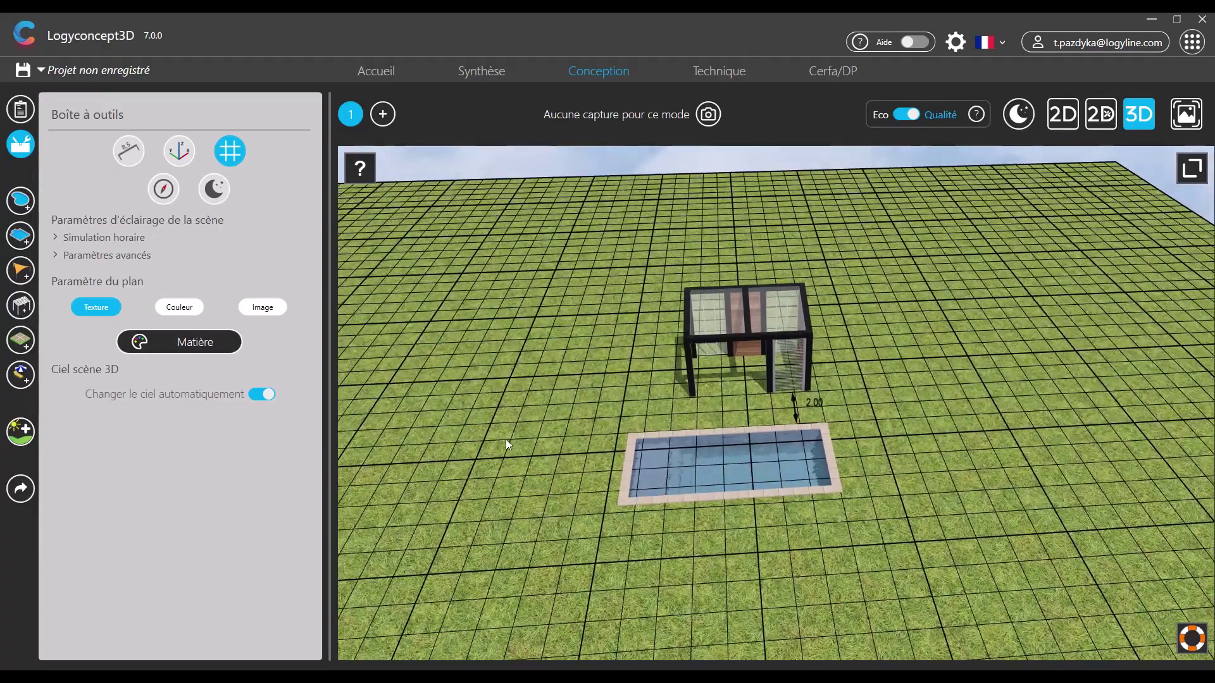
pyautogui.moveTo(506, 439); pyautogui.dragTo(480, 441)
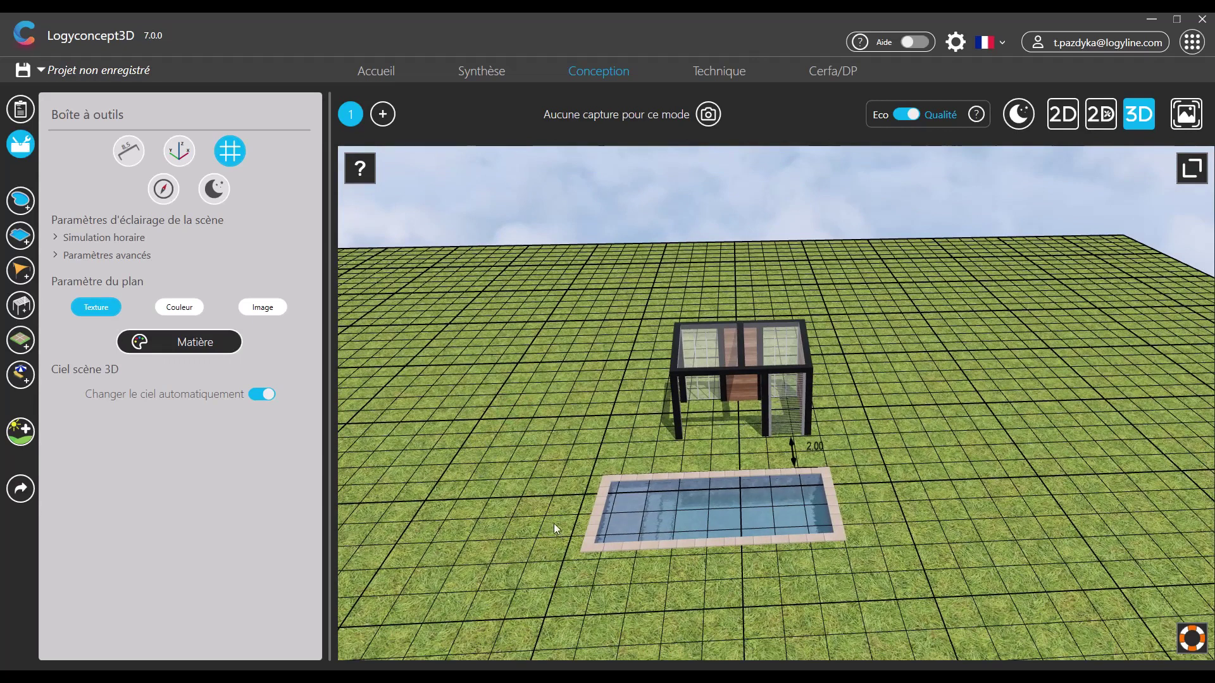
pyautogui.click(231, 152)
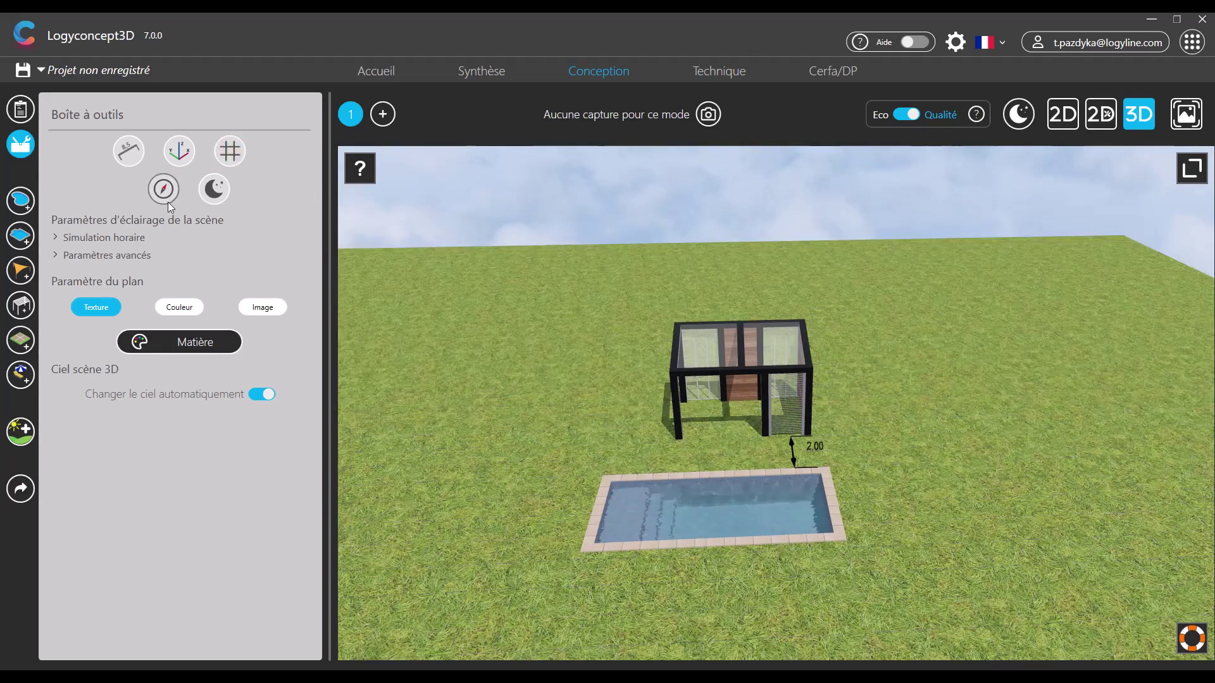
# Display the compass in the scene and place it on the grass beside the pool's step end.
pyautogui.click(164, 189)
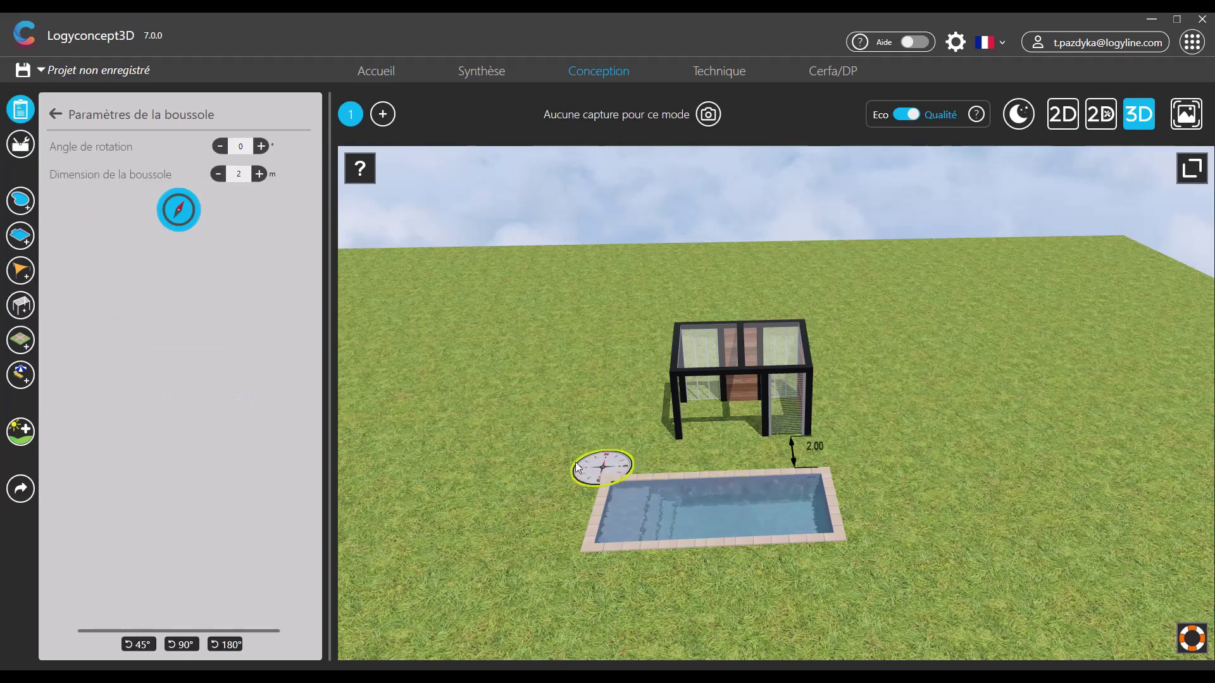
pyautogui.click(522, 514)
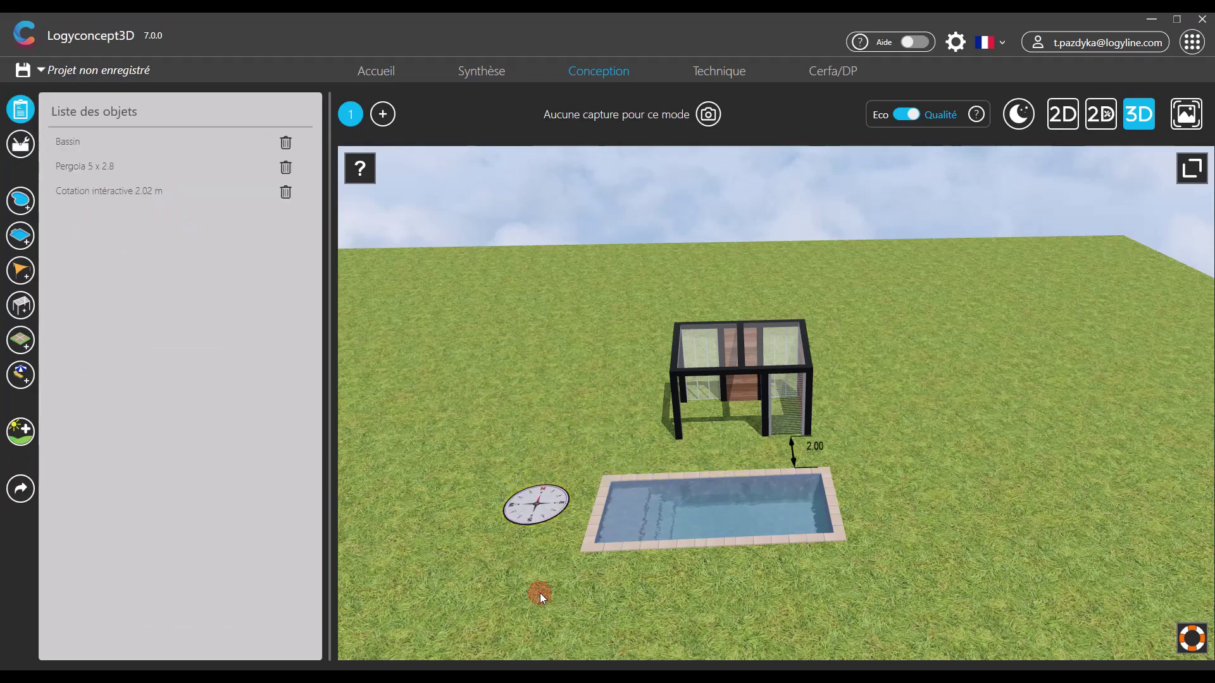
pyautogui.moveTo(536, 591); pyautogui.dragTo(537, 578, button='right')
pyautogui.moveTo(536, 578); pyautogui.dragTo(634, 639)
pyautogui.scroll(1, 634, 639)
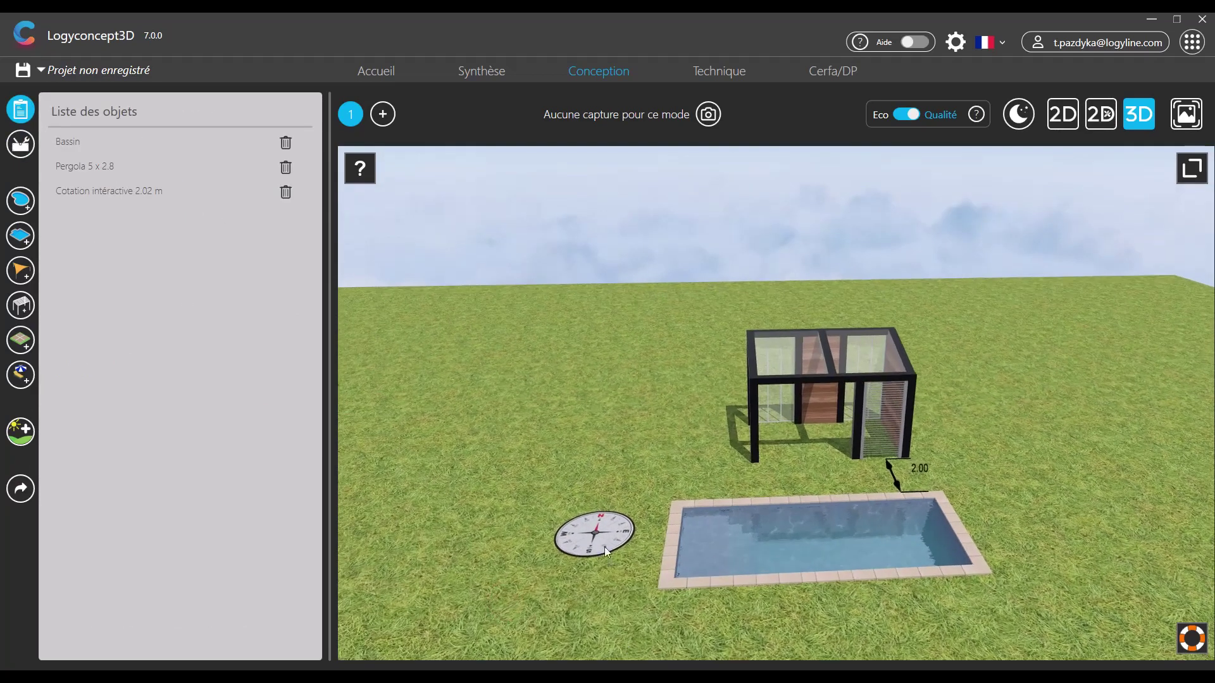
# Try the compass rotation angle at 70° to see how the shadows move, and reset it to 0°.
pyautogui.click(589, 531)
pyautogui.click(262, 146)
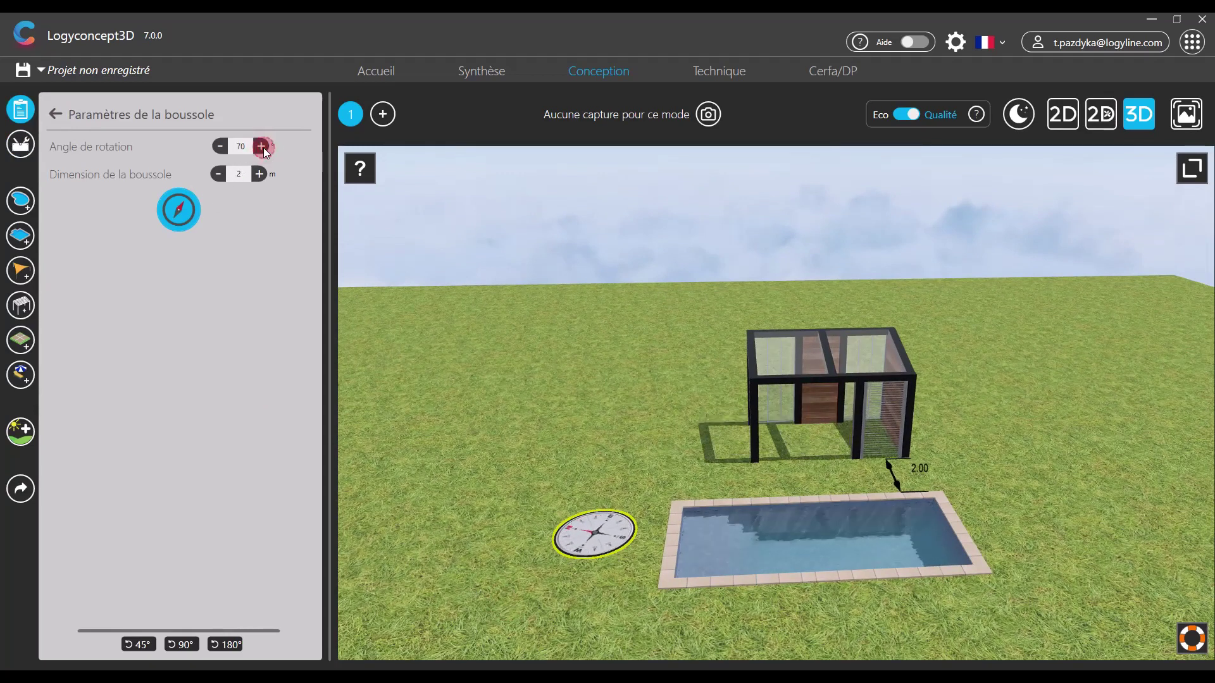
pyautogui.click(220, 146)
pyautogui.click(220, 148)
pyautogui.click(221, 149)
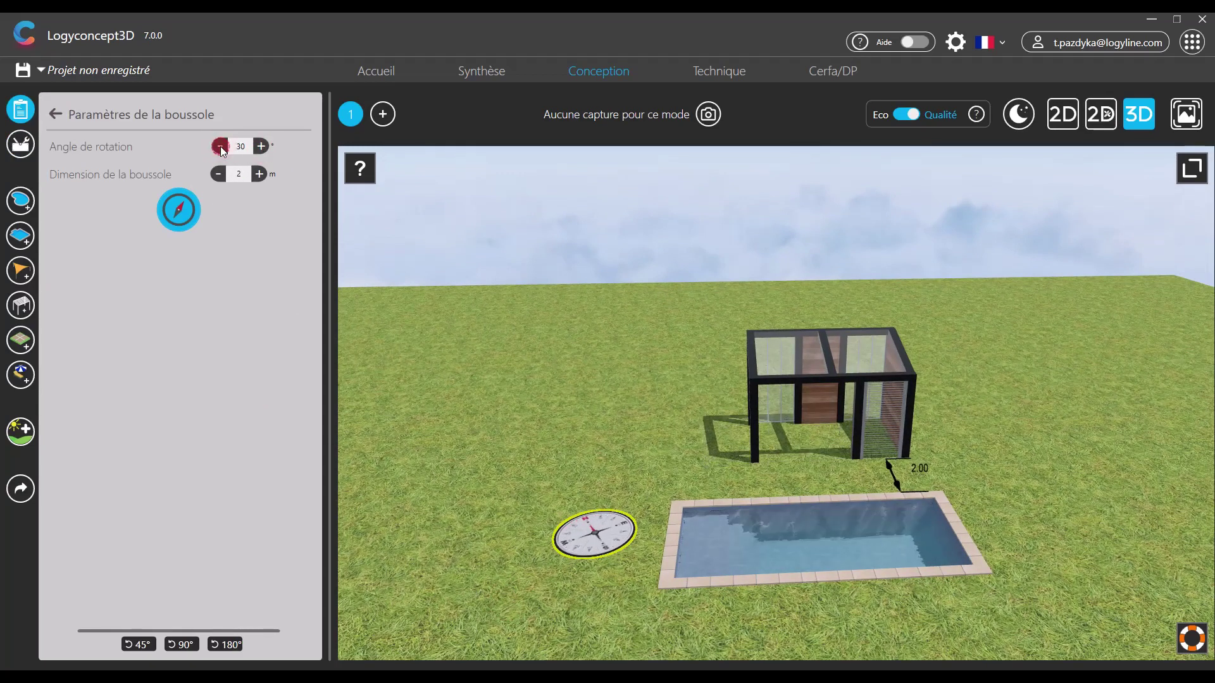
pyautogui.click(220, 149)
pyautogui.click(220, 148)
pyautogui.click(220, 148)
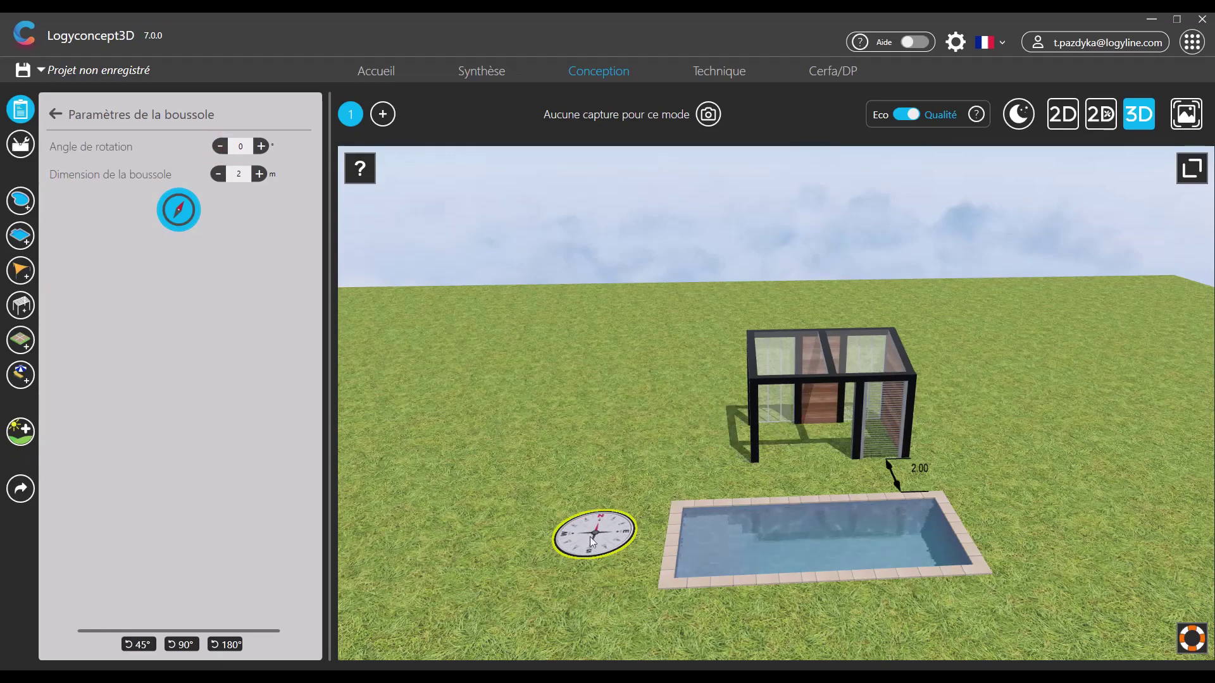
# Hide the compass from the scene and return to the toolbox.
pyautogui.click(189, 209)
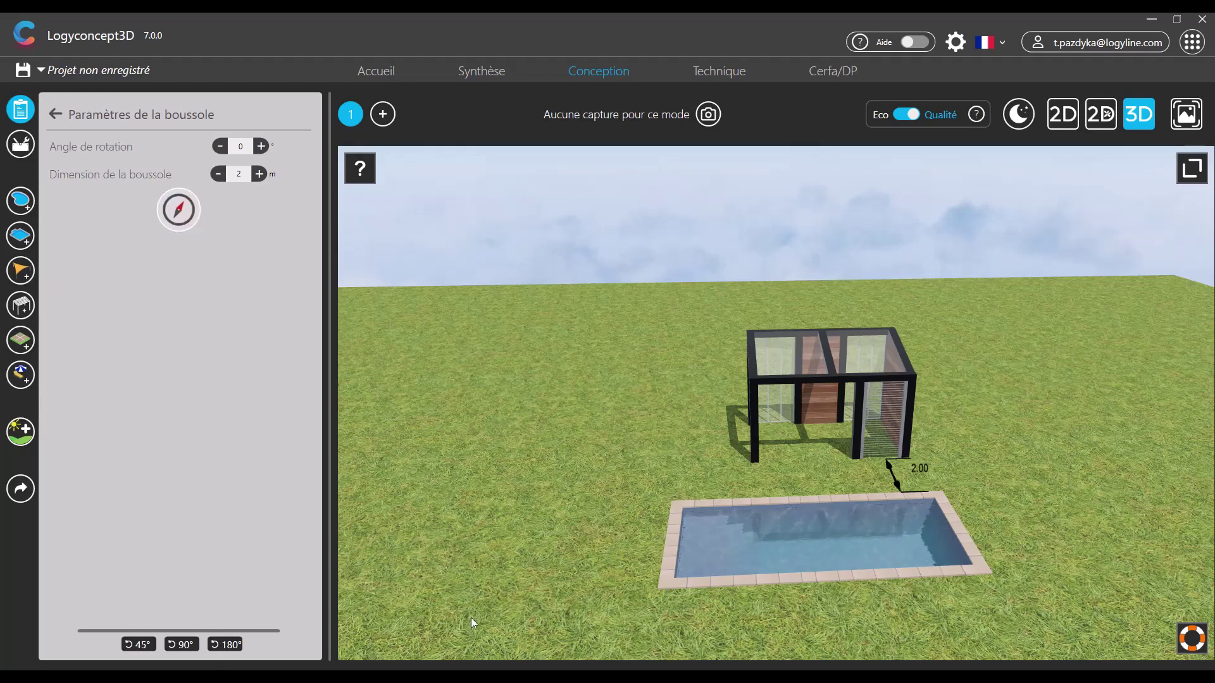
pyautogui.click(526, 575)
pyautogui.click(20, 144)
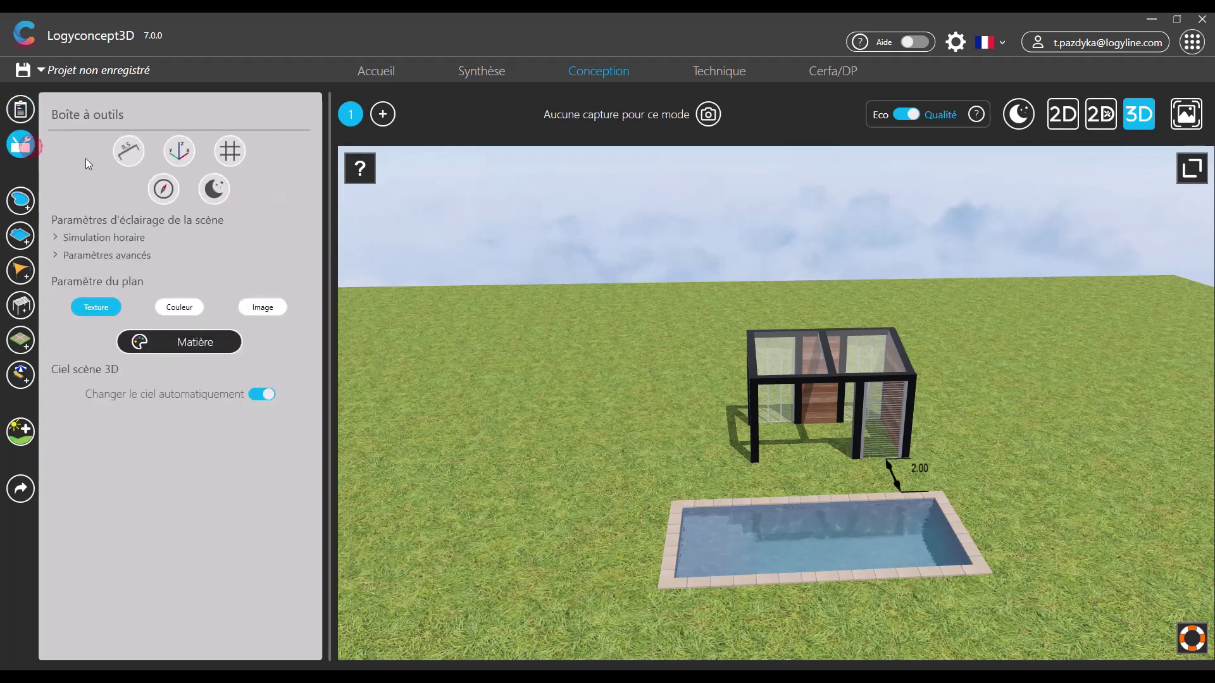
# Switch the scene to night mode to preview the pool lighting and return it to daylight.
pyautogui.click(213, 189)
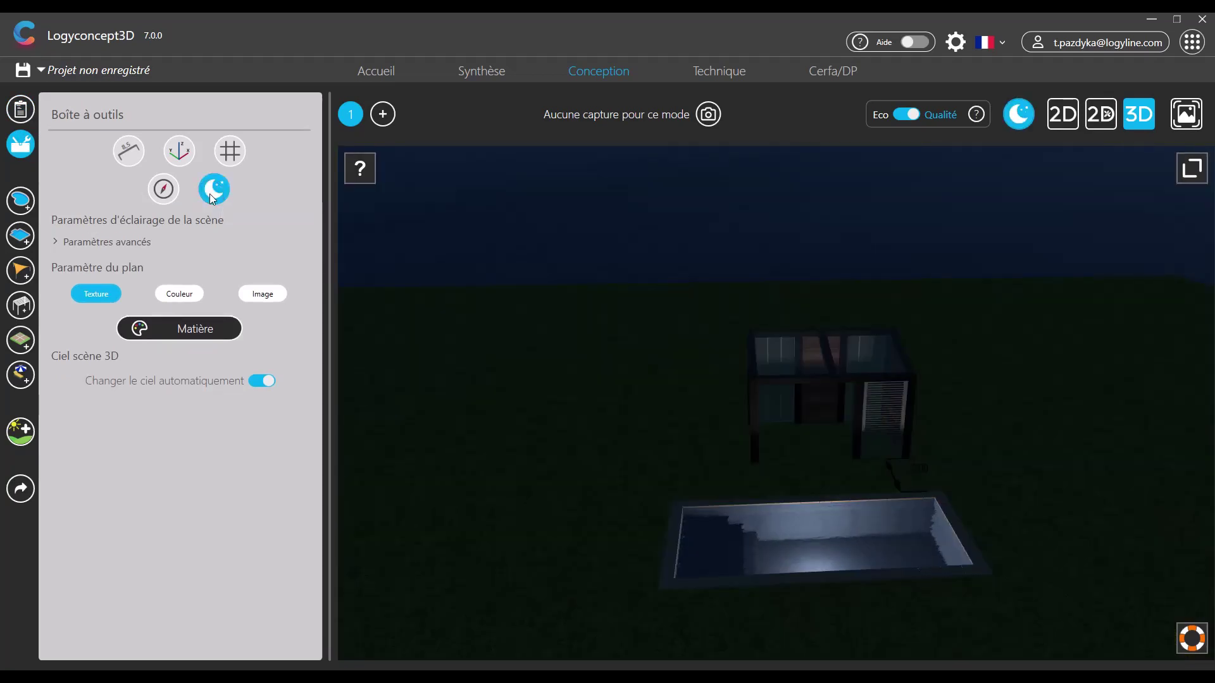
pyautogui.click(211, 191)
# Expand the hourly simulation settings, shift the sun's start time slightly earlier, and view the date calendar without changing the date.
pyautogui.moveTo(561, 470); pyautogui.dragTo(565, 459)
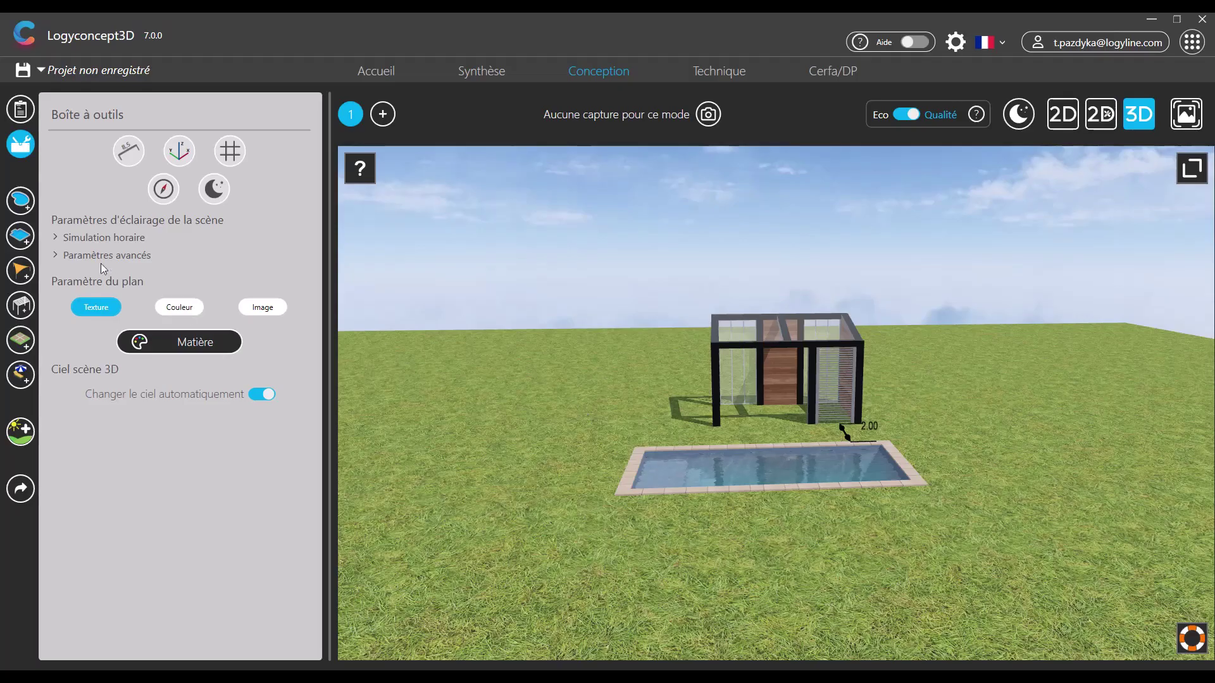
pyautogui.click(88, 235)
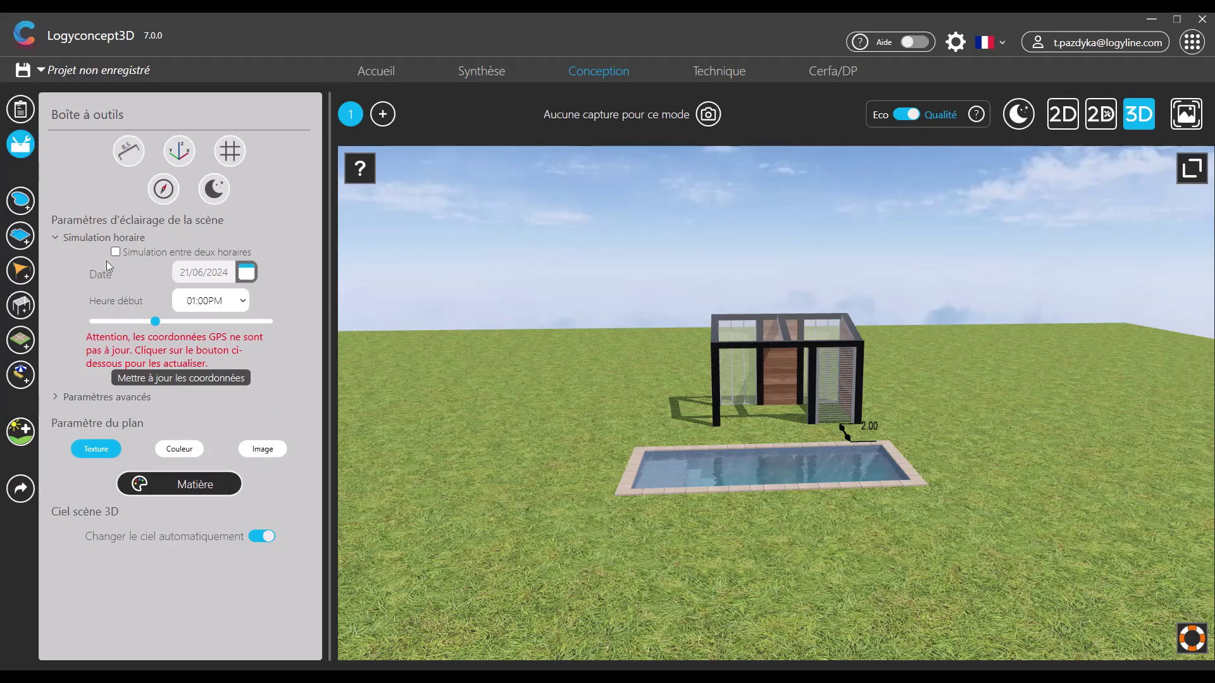
pyautogui.moveTo(155, 323)
pyautogui.mouseDown()
pyautogui.moveTo(211, 332)
pyautogui.moveTo(153, 338)
pyautogui.mouseUp()
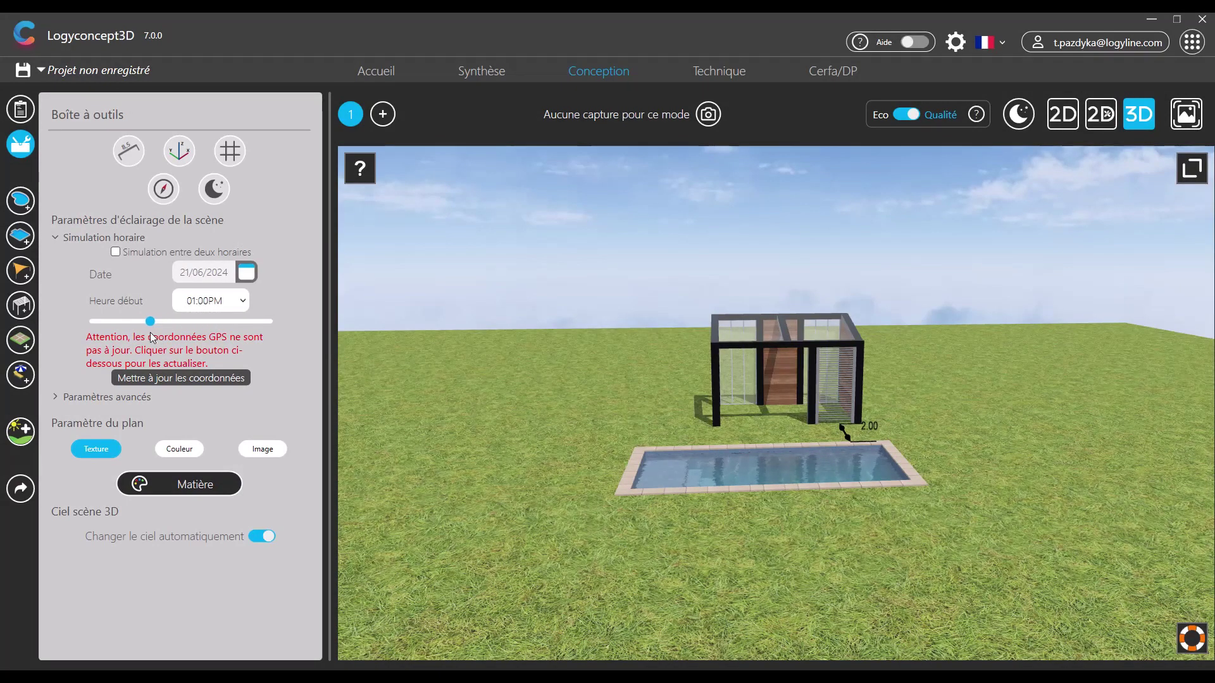
pyautogui.click(244, 274)
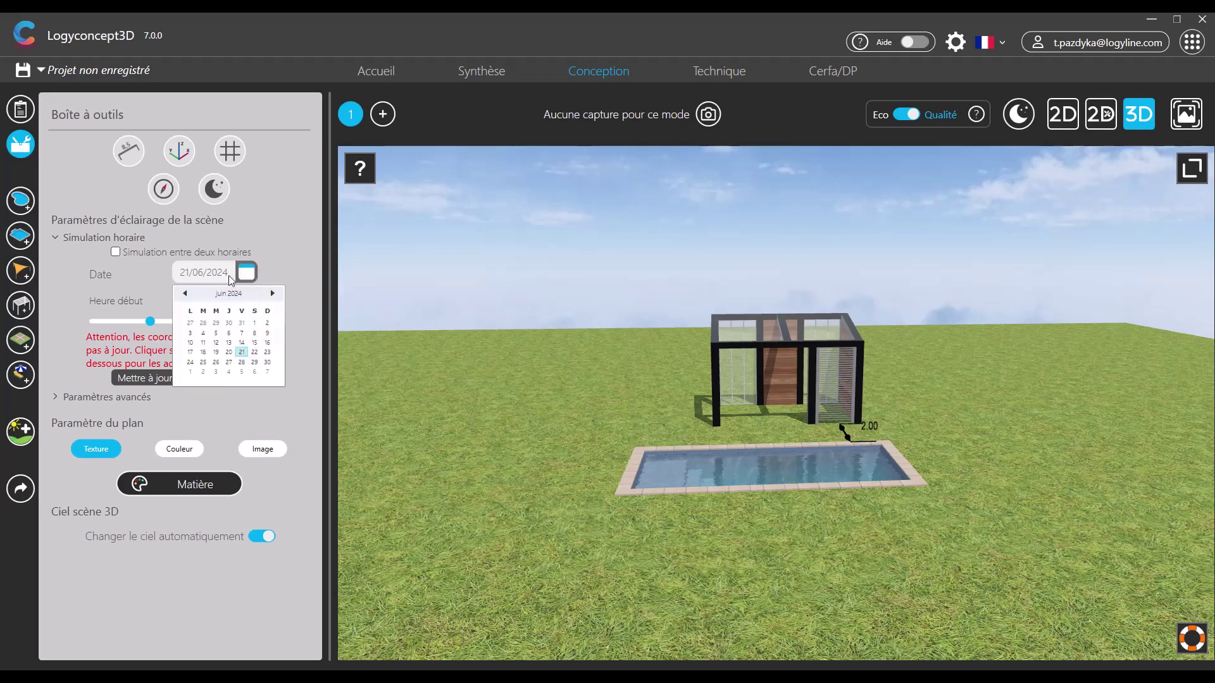
pyautogui.click(148, 279)
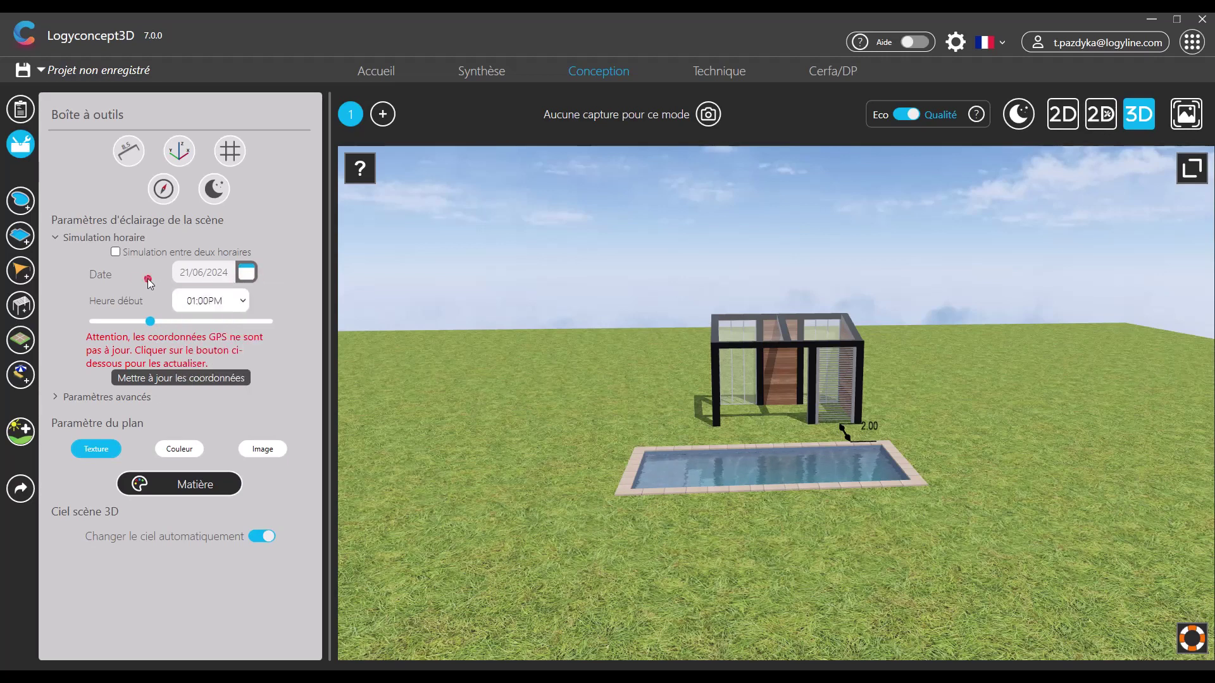
# Enable the simulation between two times and play the sun's course from 01:00PM to 09:00PM.
pyautogui.click(115, 252)
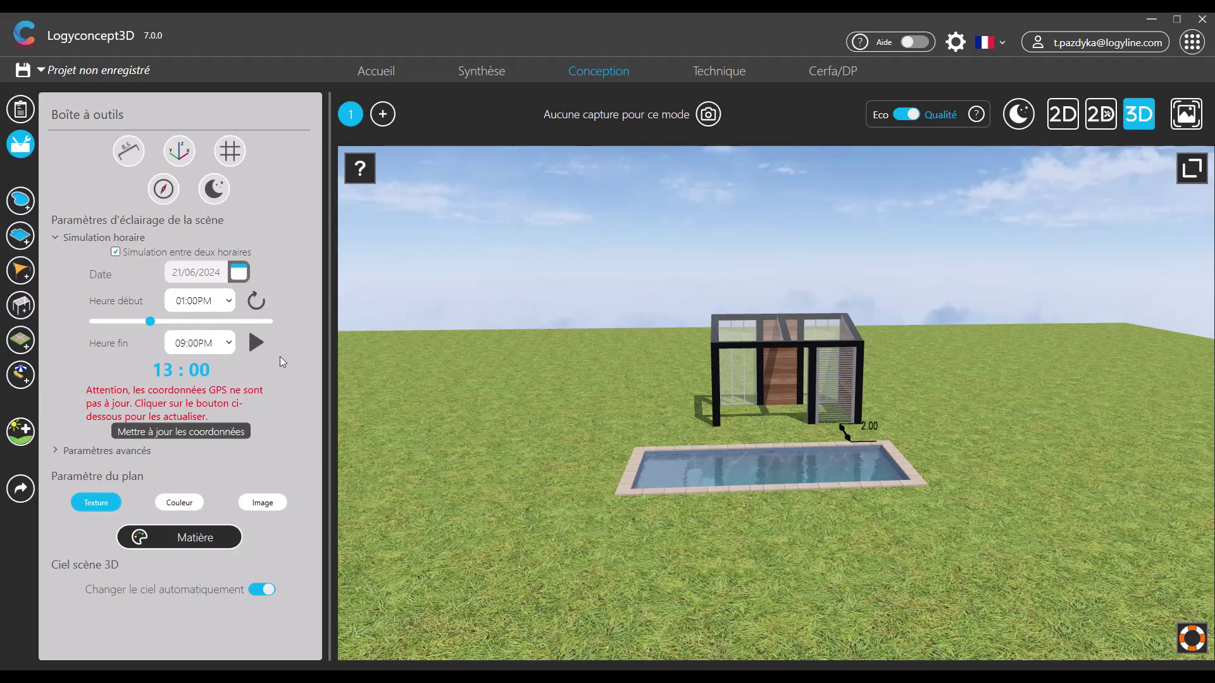
pyautogui.click(256, 342)
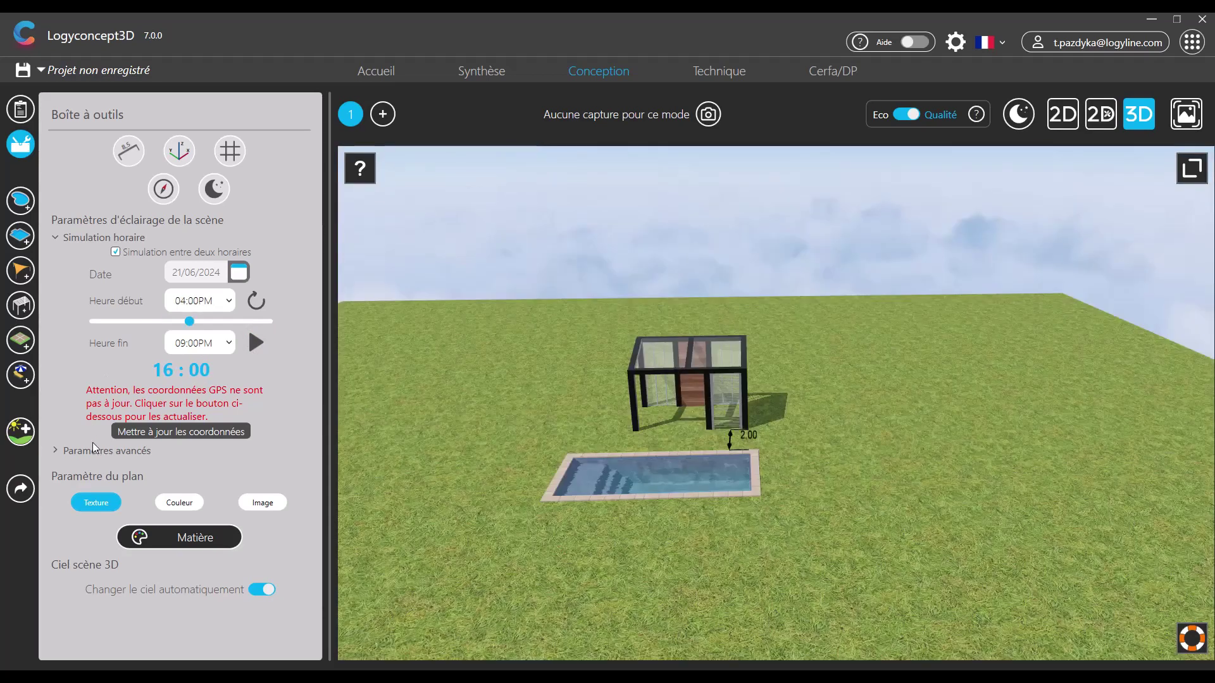
# Expand the advanced lighting settings and reduce the scene light to darken the scene slightly.
pyautogui.click(92, 450)
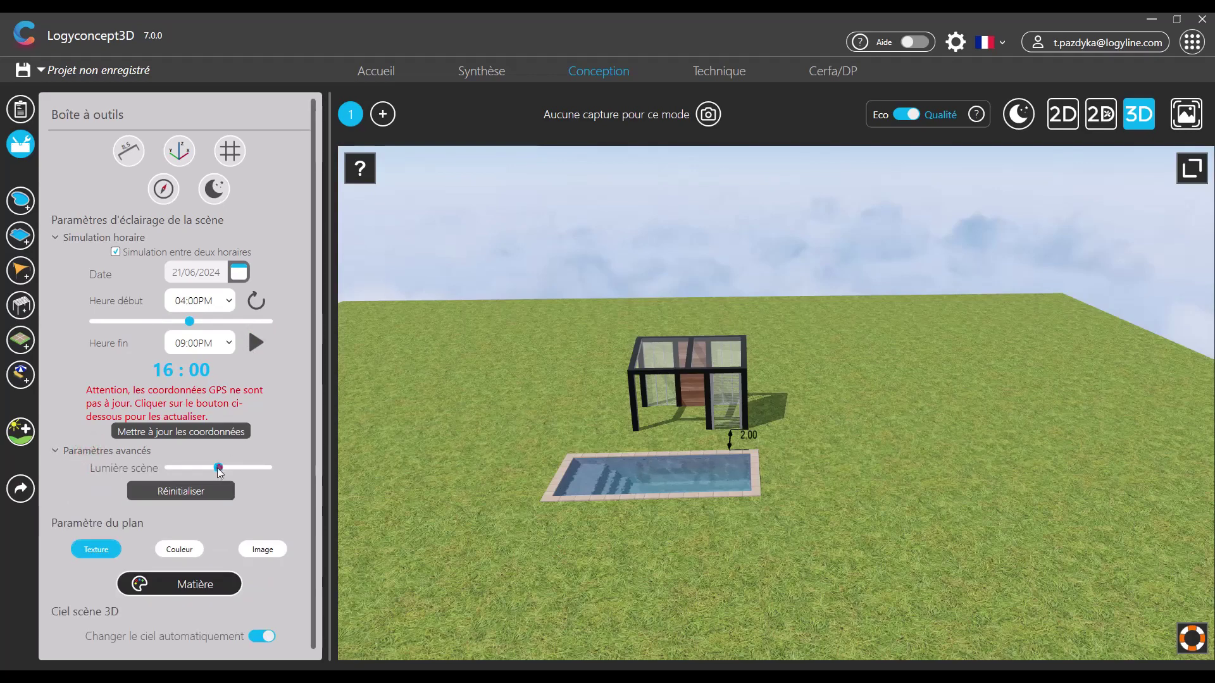
pyautogui.moveTo(217, 468)
pyautogui.mouseDown()
pyautogui.moveTo(121, 476)
pyautogui.moveTo(320, 475)
pyautogui.moveTo(144, 475)
pyautogui.moveTo(197, 469)
pyautogui.mouseUp()
# Change the ground plane's texture to a darker mottled grass material from the Standard collection.
pyautogui.click(68, 520)
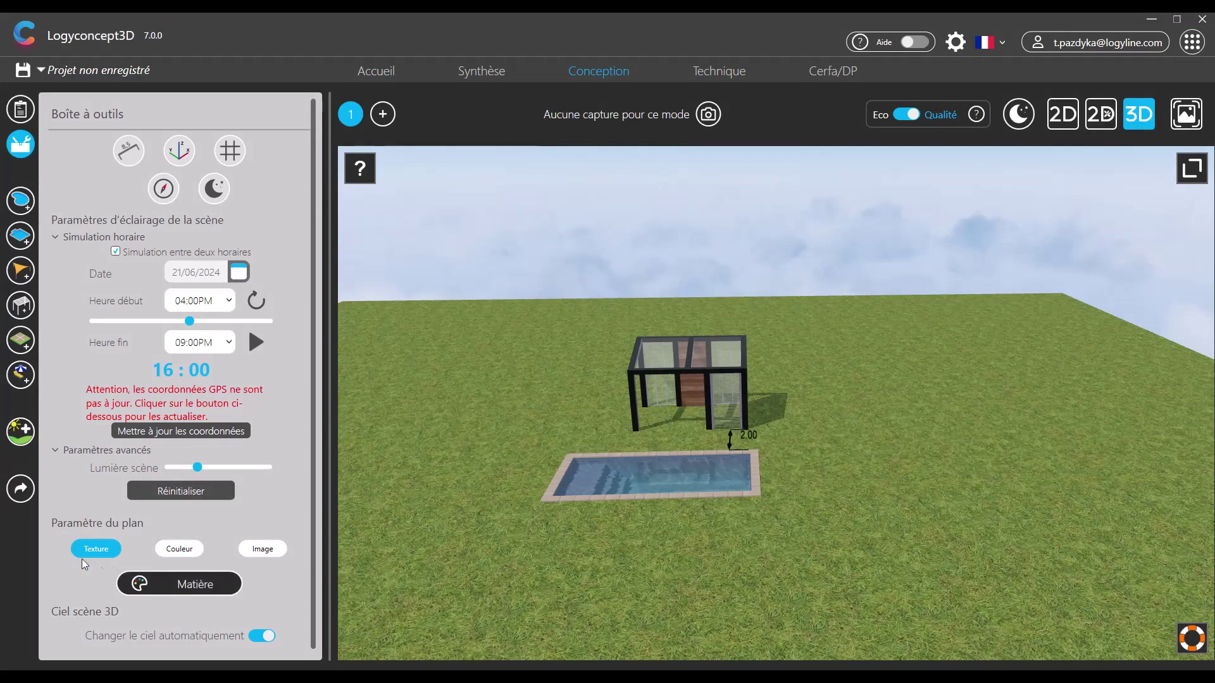
pyautogui.click(149, 587)
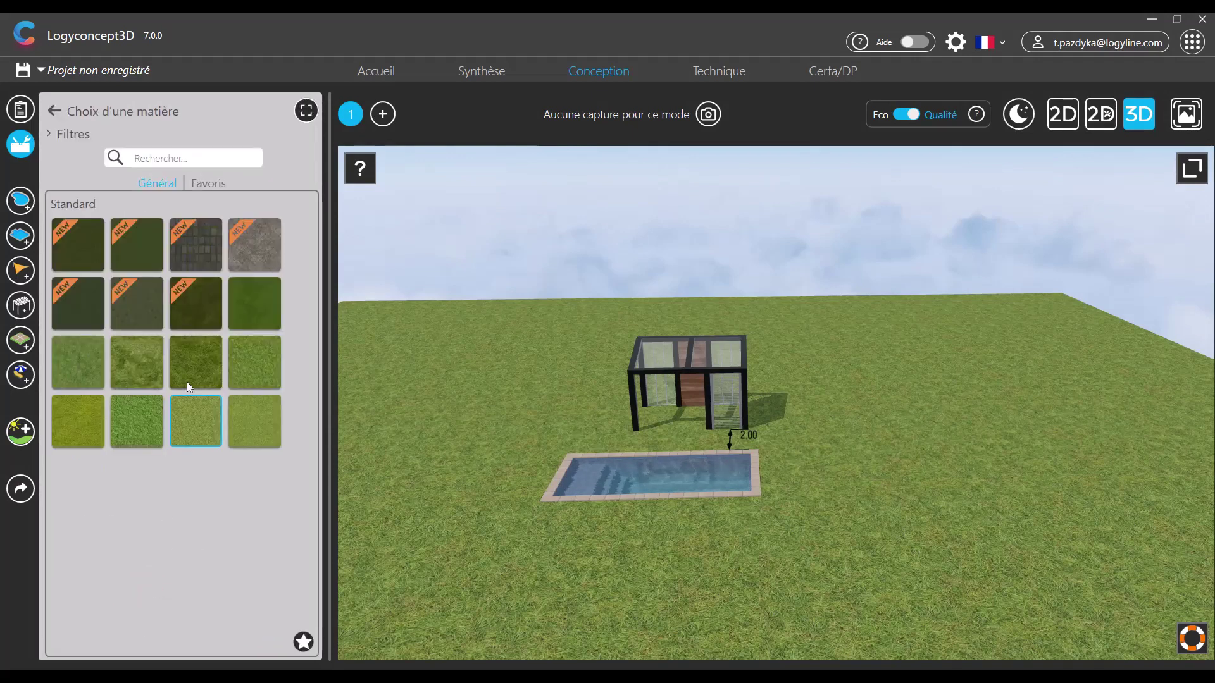
pyautogui.click(199, 377)
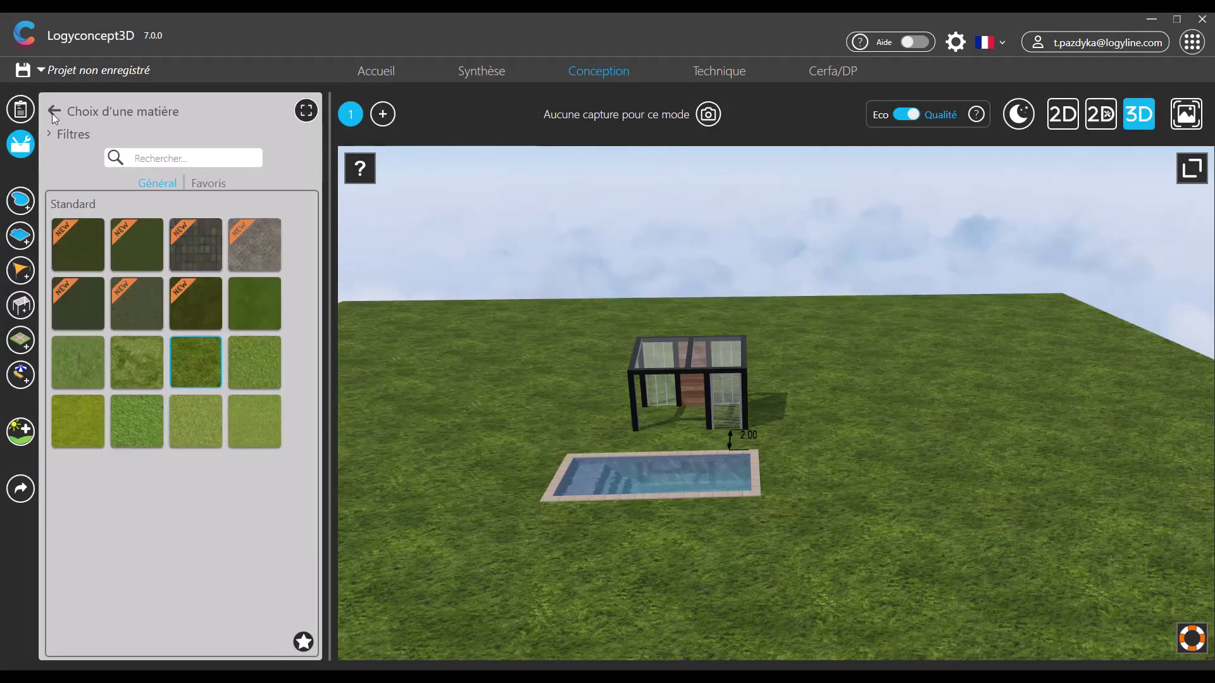
# Leave the material selection, try the plain colour and image options for the ground plane, and restore its grass texture.
pyautogui.click(51, 112)
pyautogui.click(179, 548)
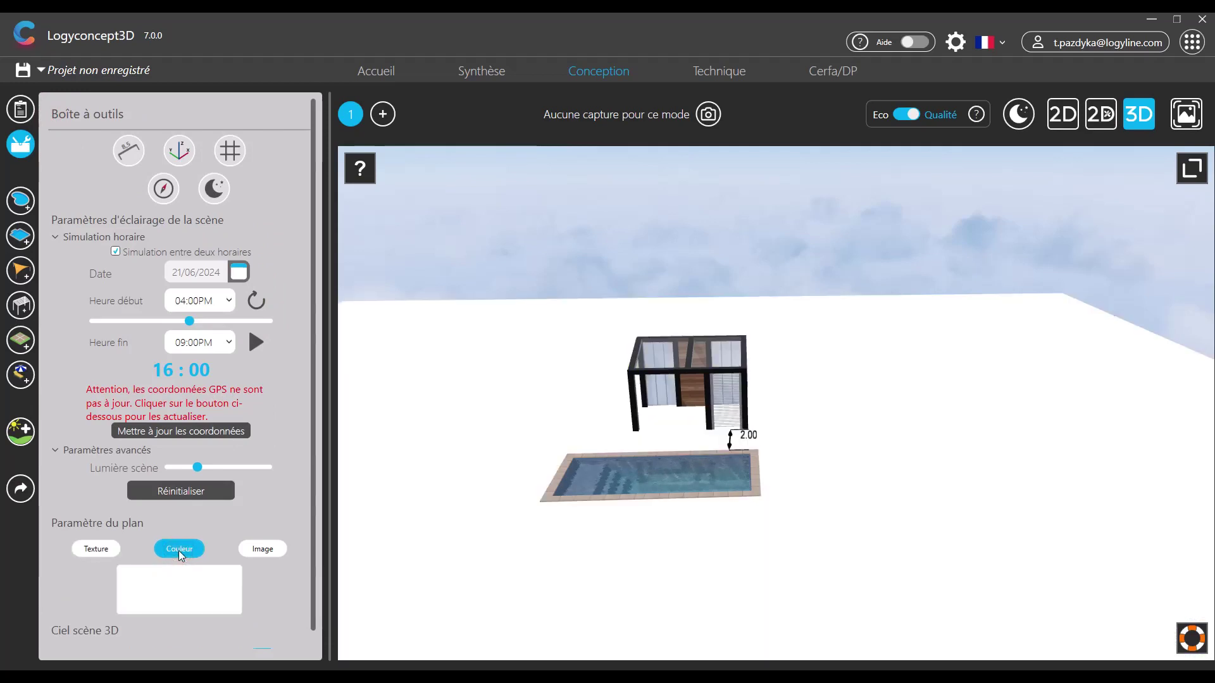
pyautogui.scroll(-1, 178, 562)
pyautogui.click(263, 529)
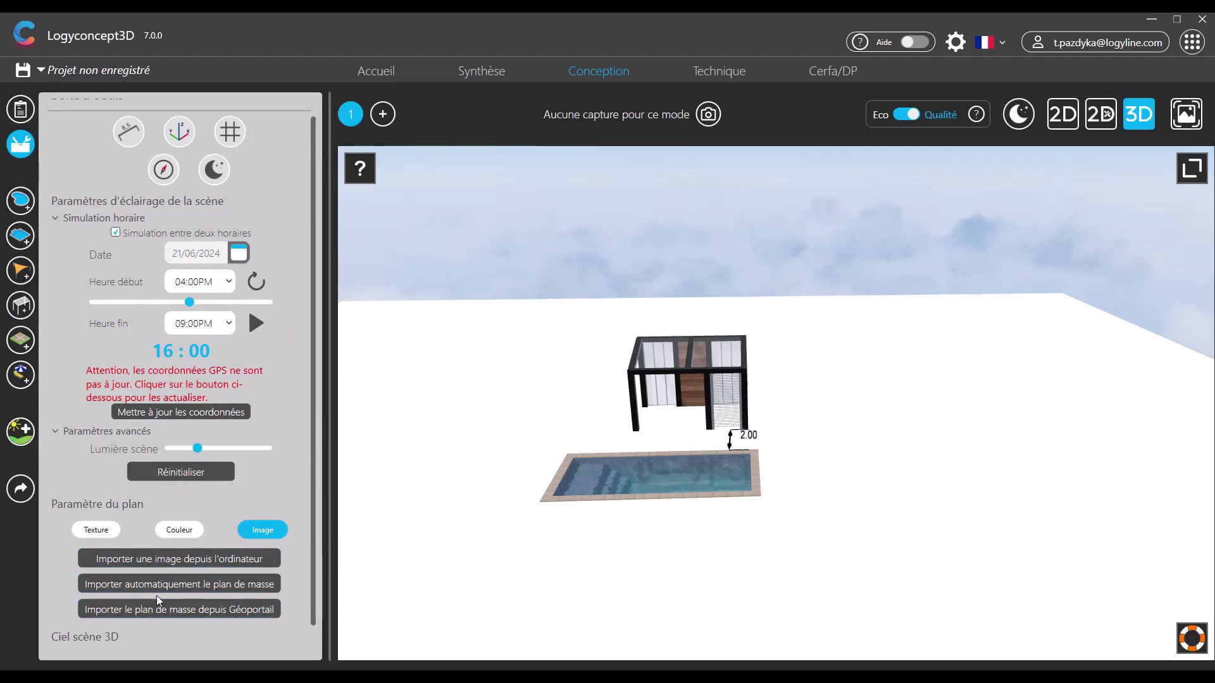
pyautogui.click(96, 531)
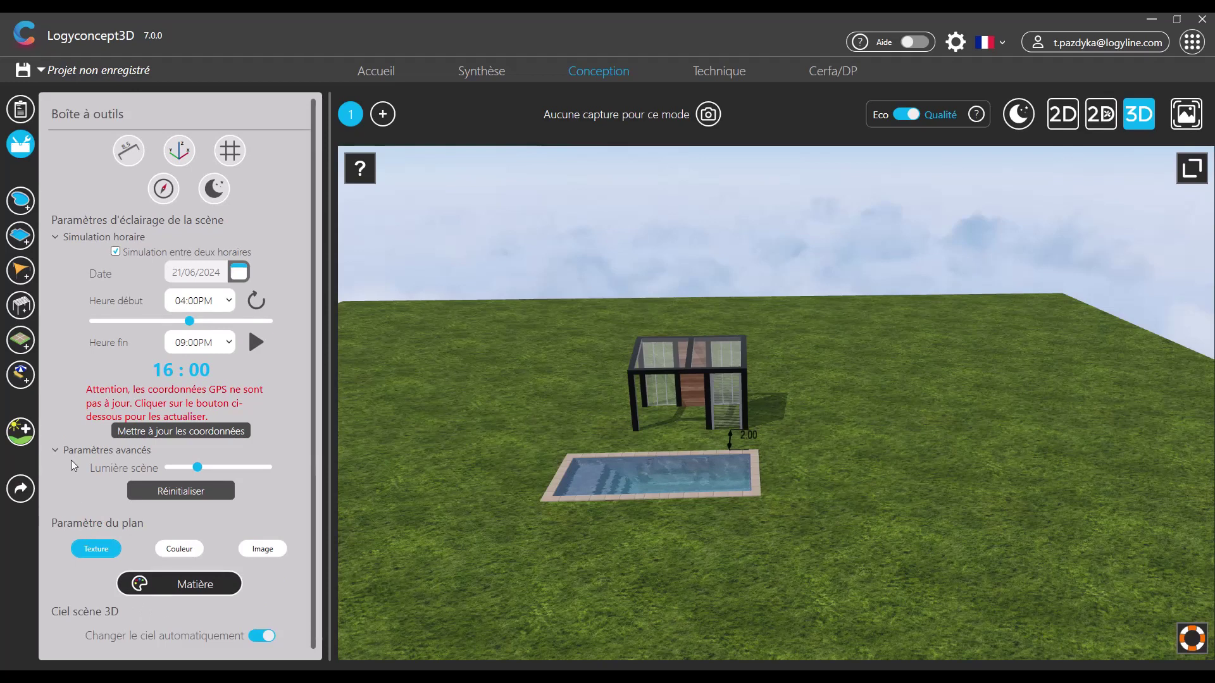
# Disable automatic sky changes, try the hazy sun, sunset and night skies on the 3D scene, and return to the blue cloudy sky.
pyautogui.click(264, 637)
pyautogui.scroll(-2, 240, 646)
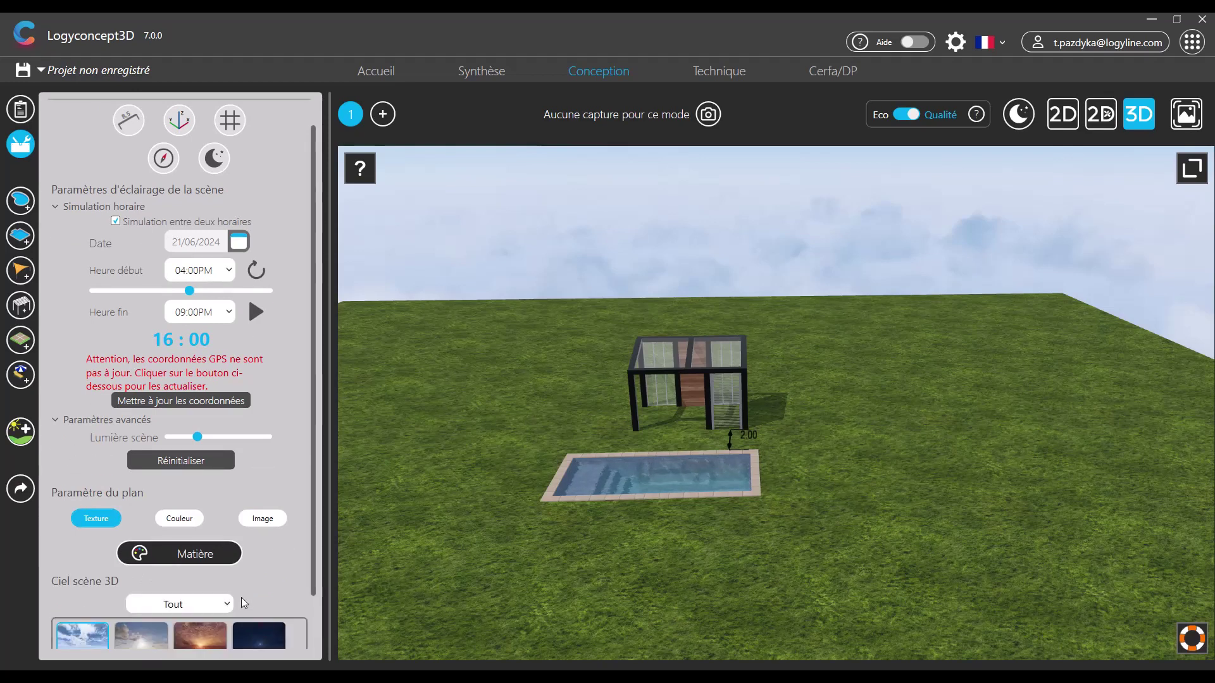
pyautogui.click(162, 631)
pyautogui.click(186, 628)
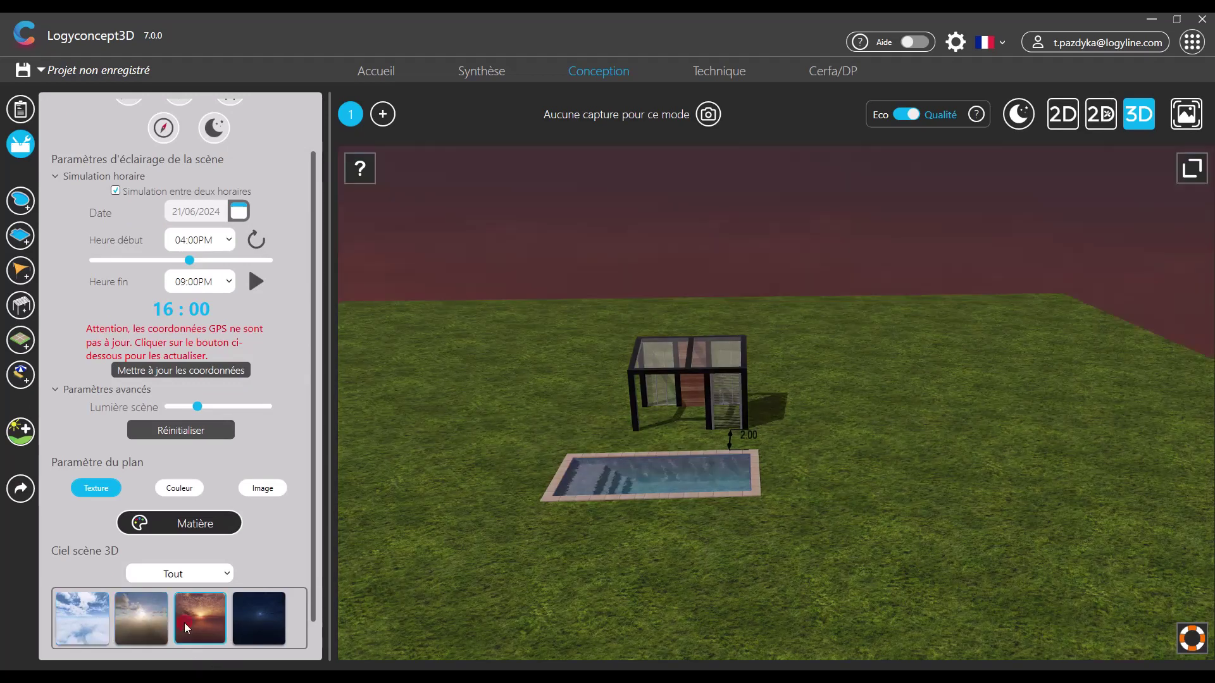
pyautogui.click(254, 630)
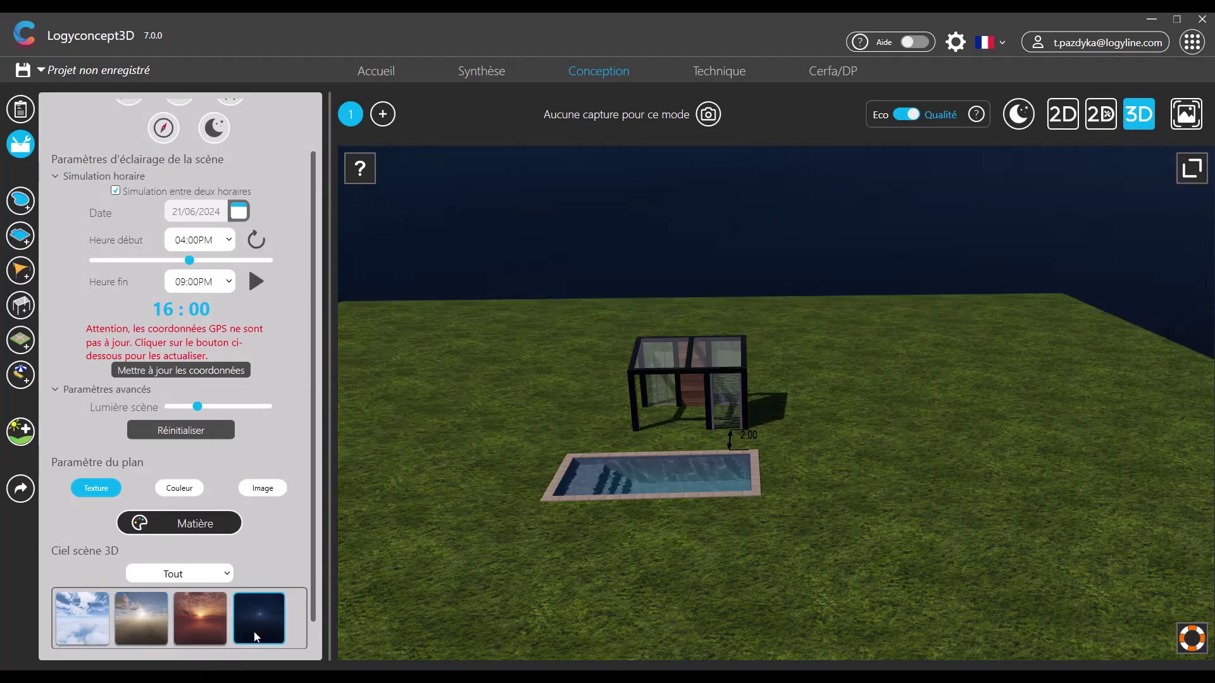
pyautogui.click(213, 628)
pyautogui.click(155, 628)
pyautogui.click(101, 626)
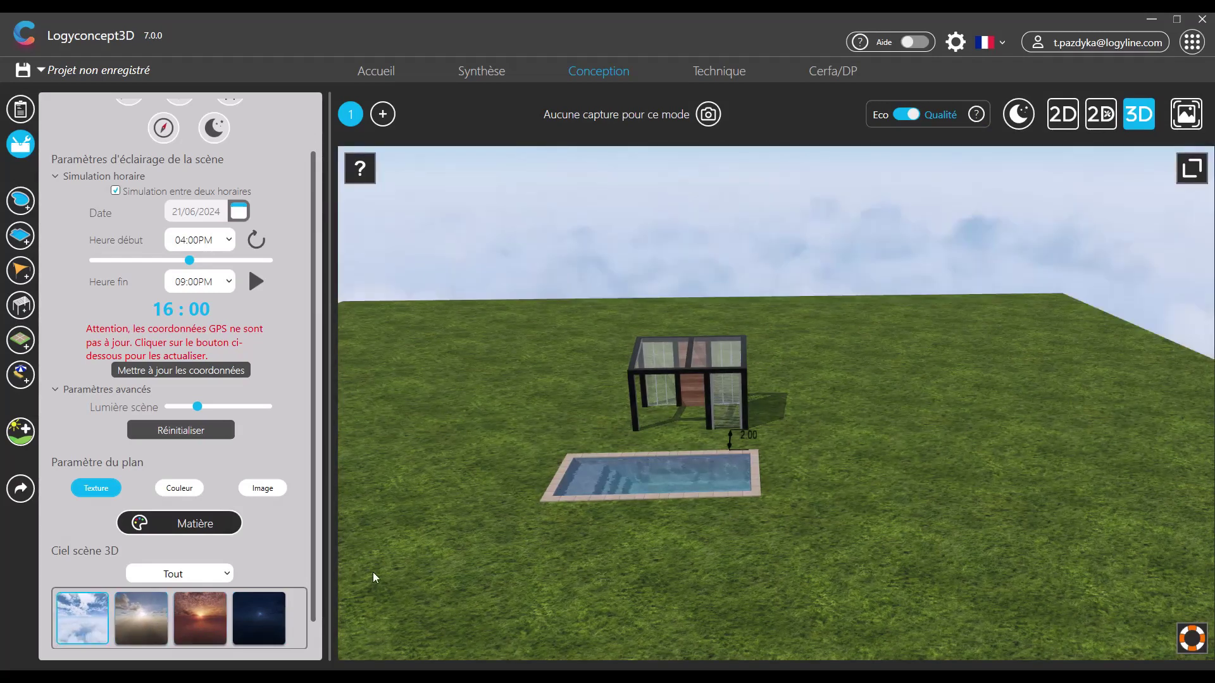
# Collapse the hourly simulation and advanced lighting settings, and turn automatic sky changes back on for the 3D scene.
pyautogui.moveTo(377, 572); pyautogui.dragTo(599, 580)
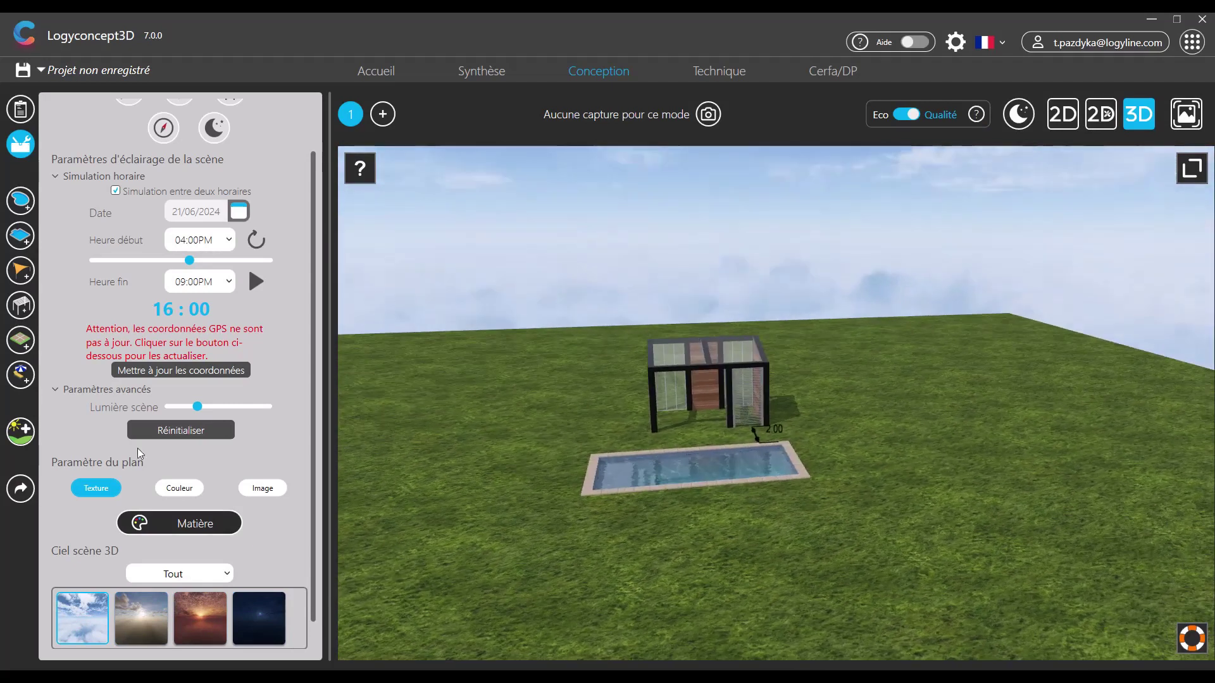
pyautogui.click(96, 390)
pyautogui.click(78, 191)
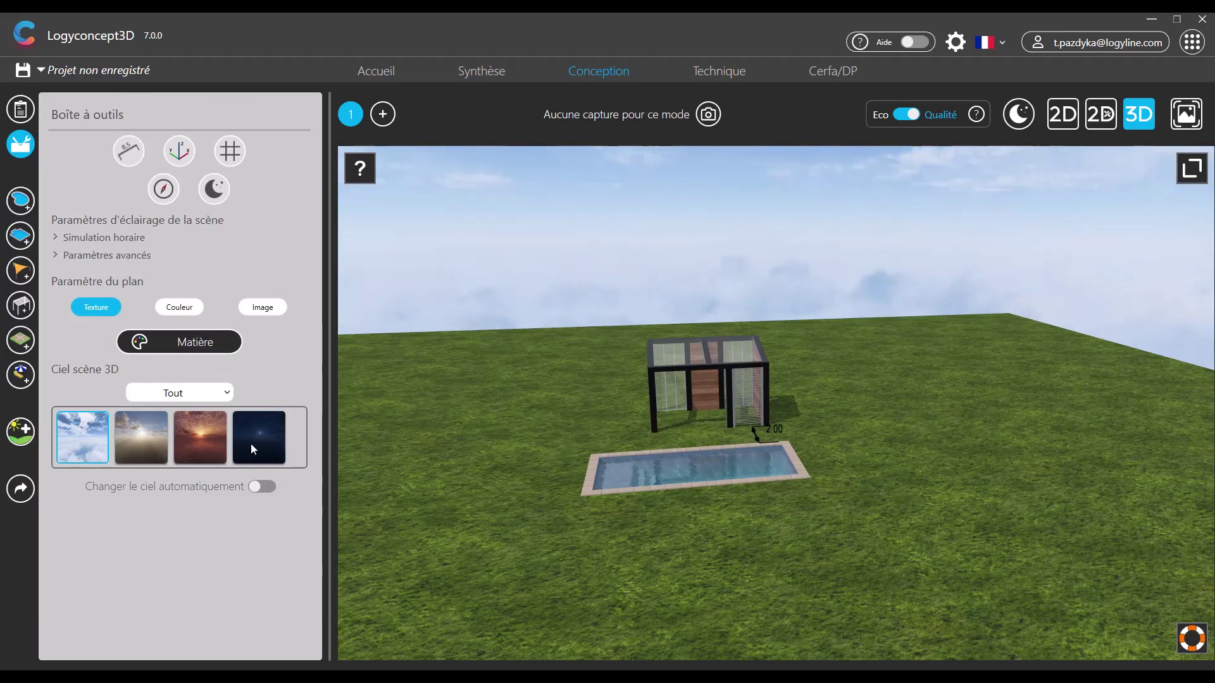
pyautogui.click(262, 486)
pyautogui.scroll(-3, 638, 505)
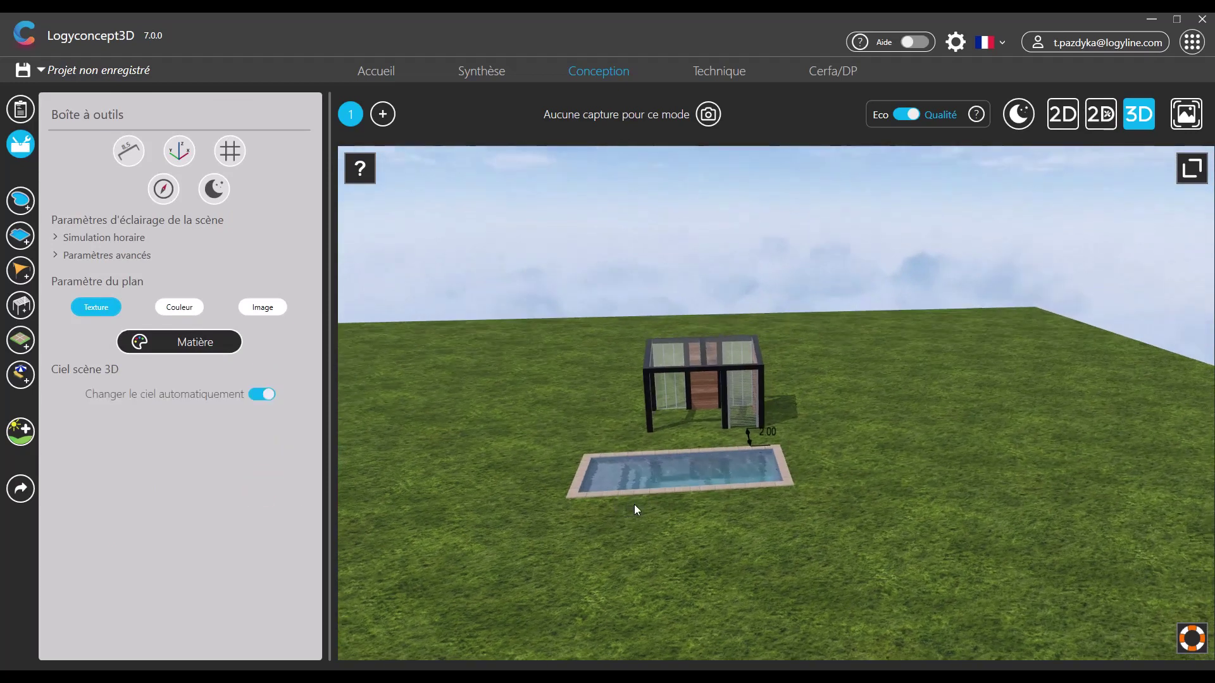